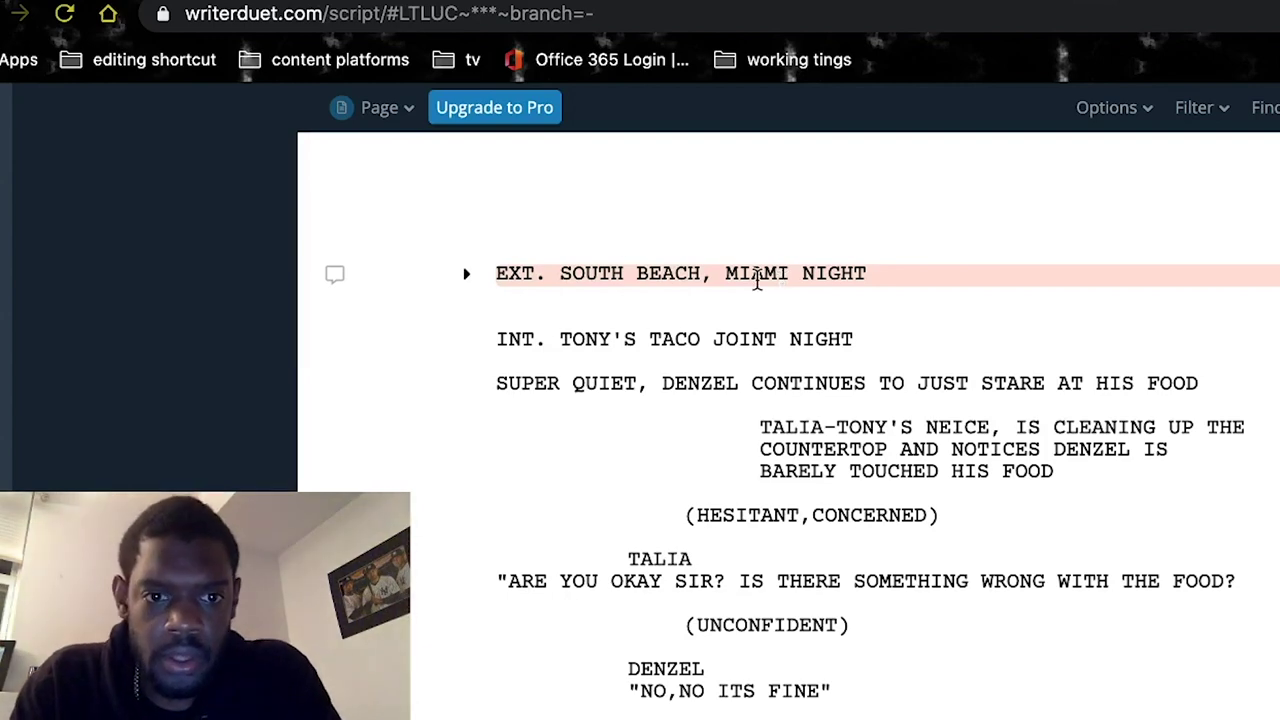
- Expand the EXT. SOUTH BEACH, MIAMI NIGHT scene, review its action and dialogue, and collapse it again
{"action": "left_click", "coordinate": [468, 276]}
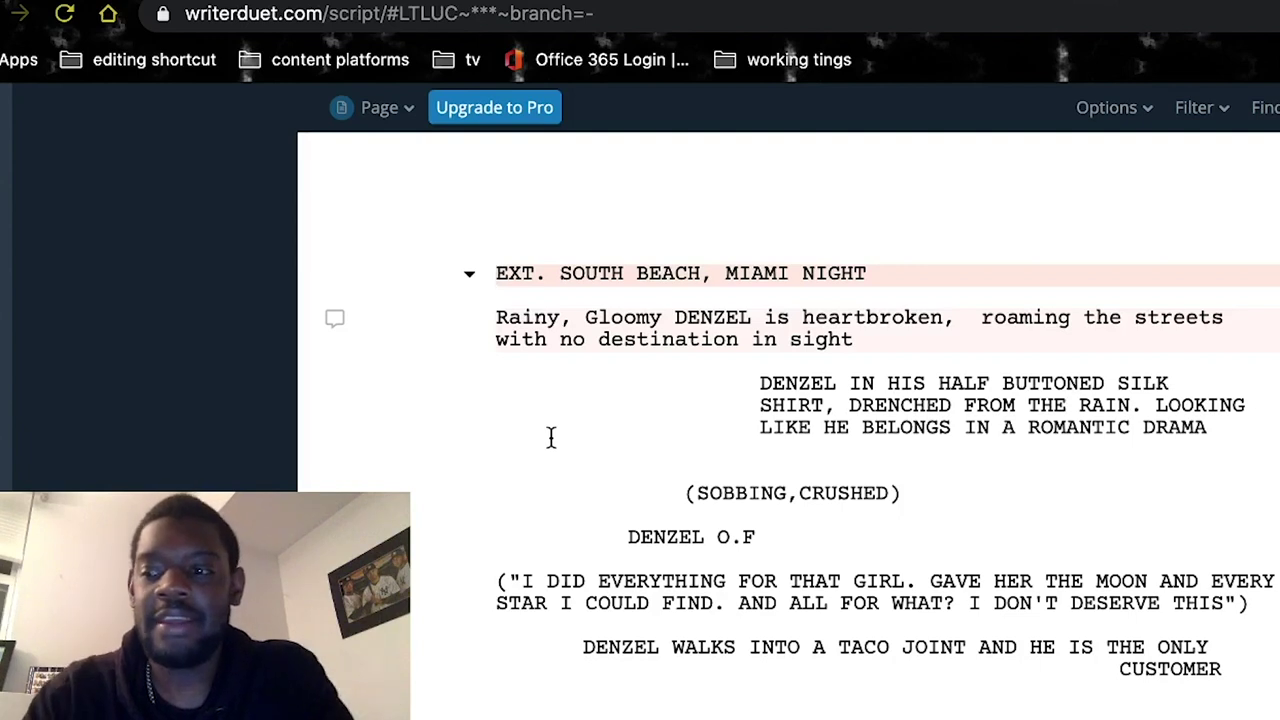
{"action": "left_click", "coordinate": [706, 490]}
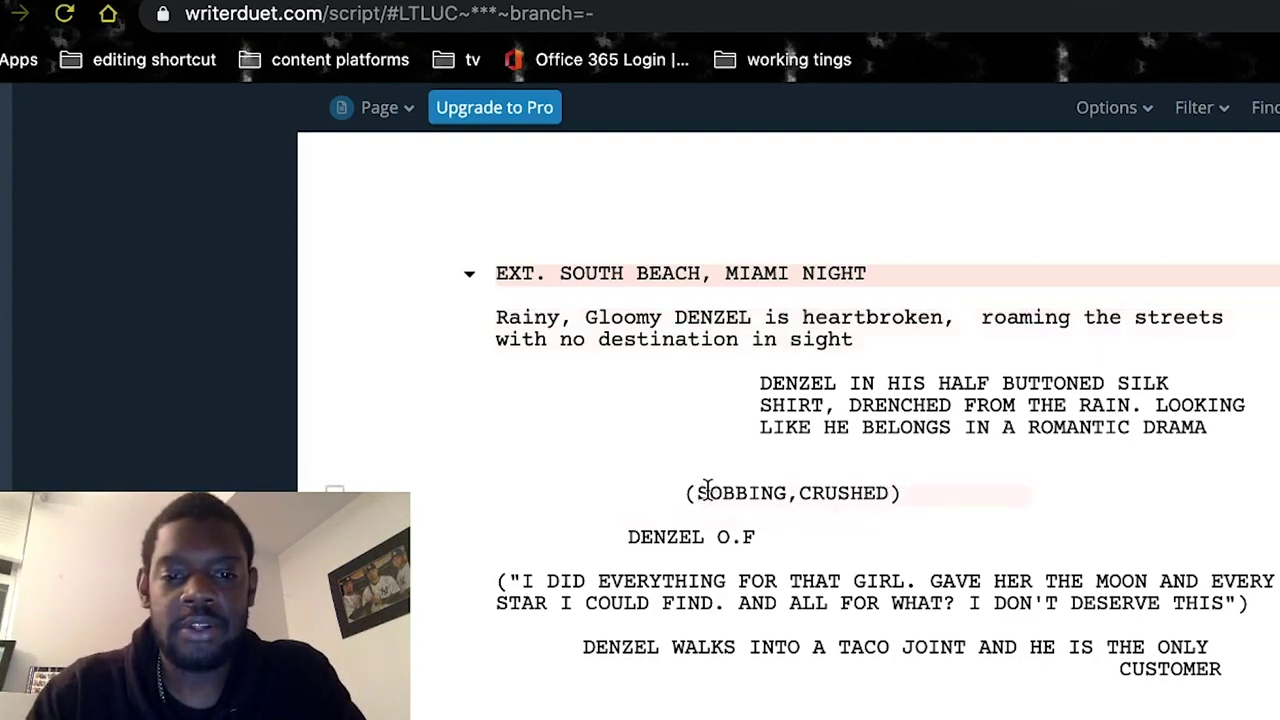
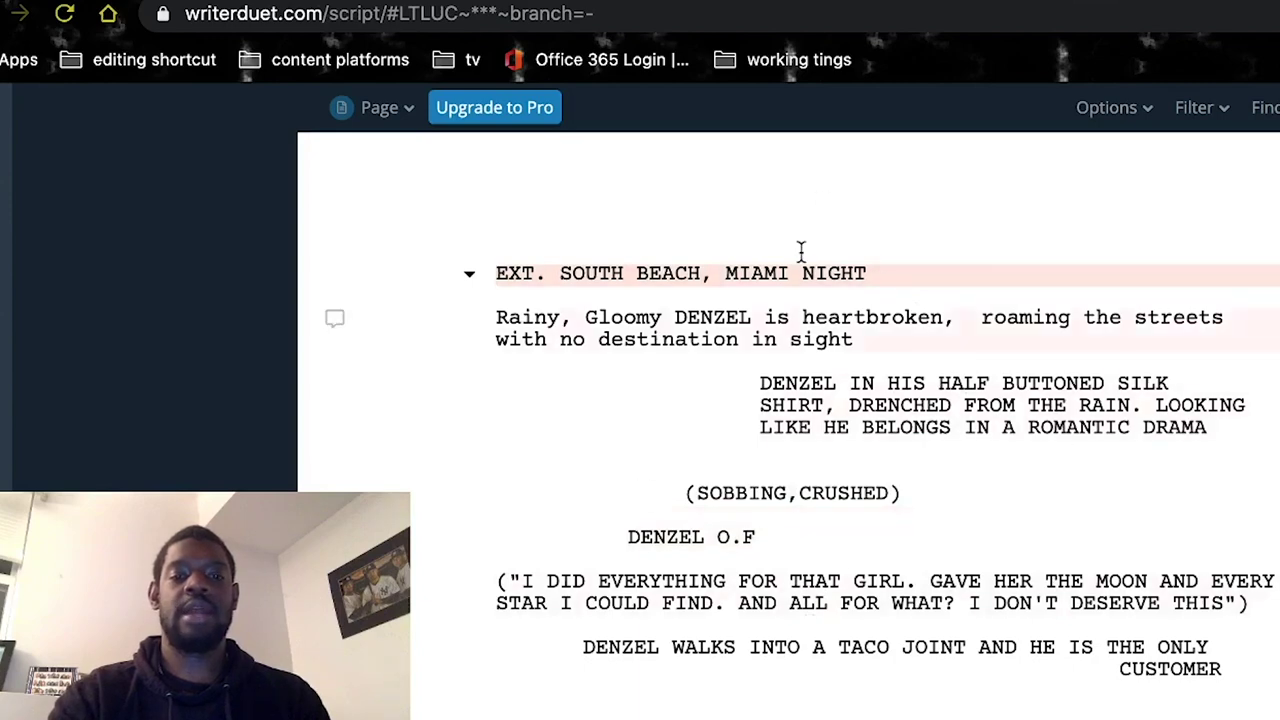
{"action": "scroll", "coordinate": [845, 360], "scroll_direction": "down", "scroll_amount": 1}
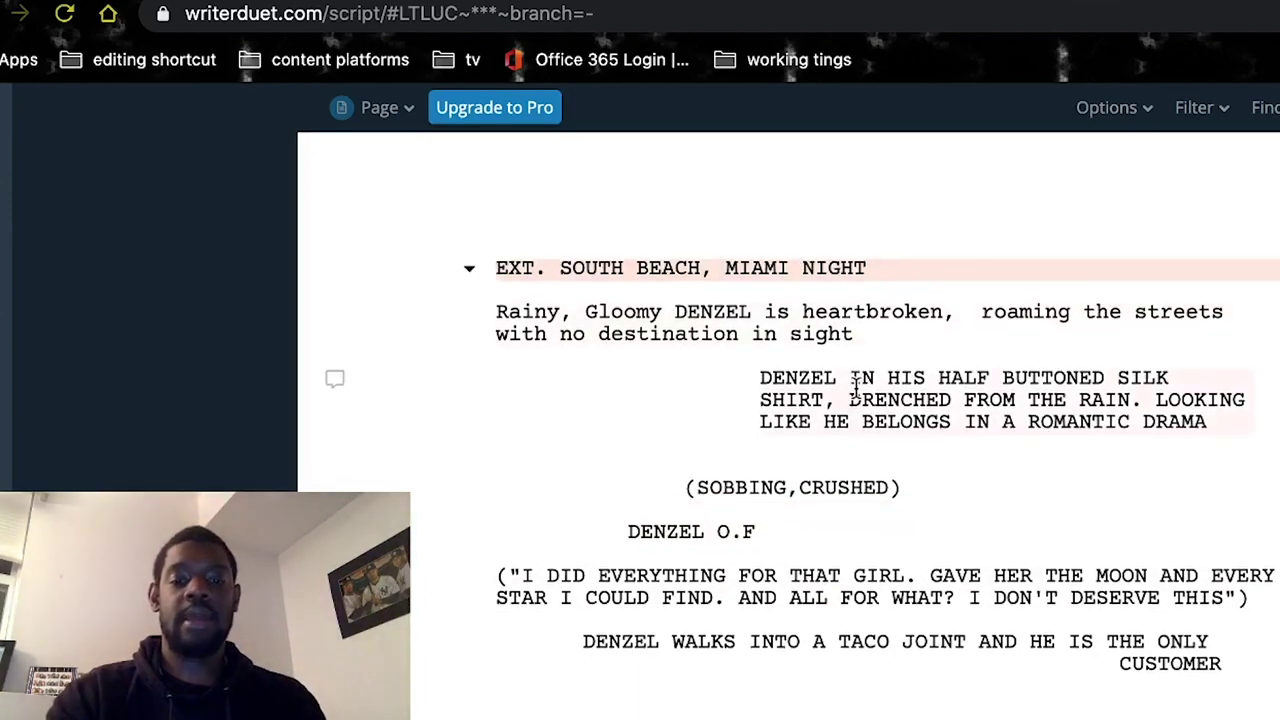
{"action": "scroll", "coordinate": [790, 615], "scroll_direction": "down", "scroll_amount": 1}
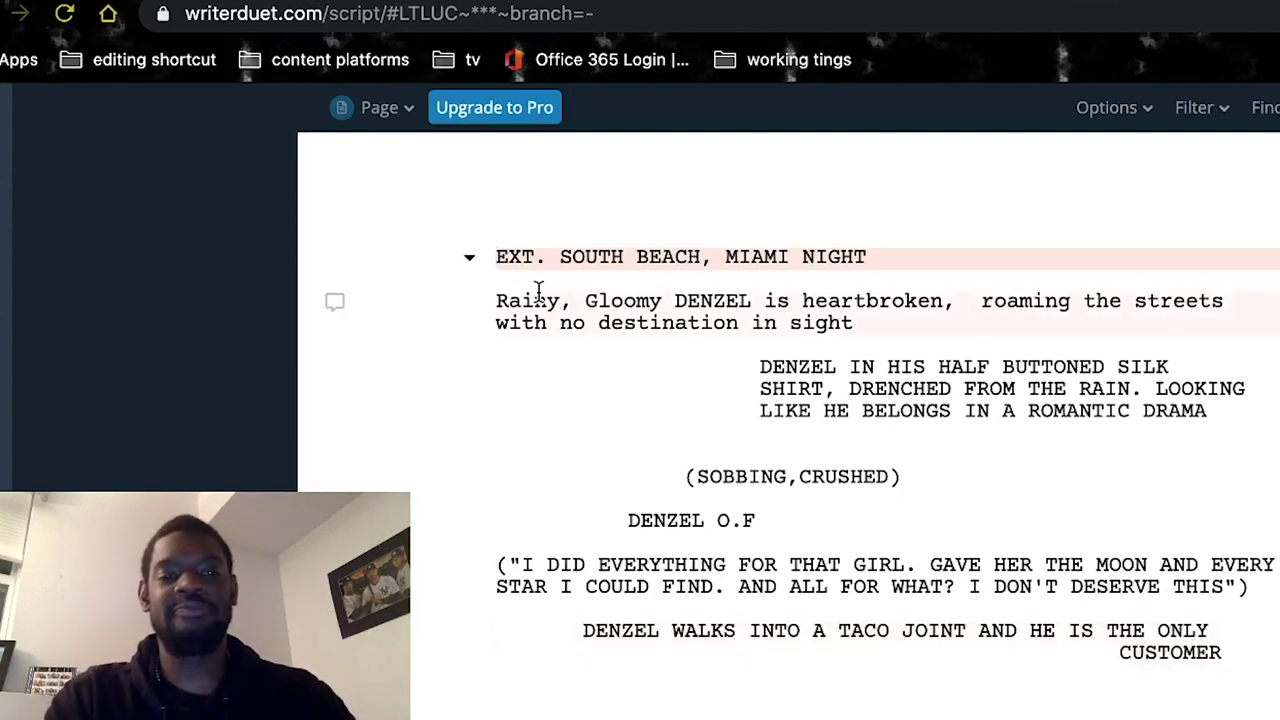
{"action": "left_click", "coordinate": [479, 264]}
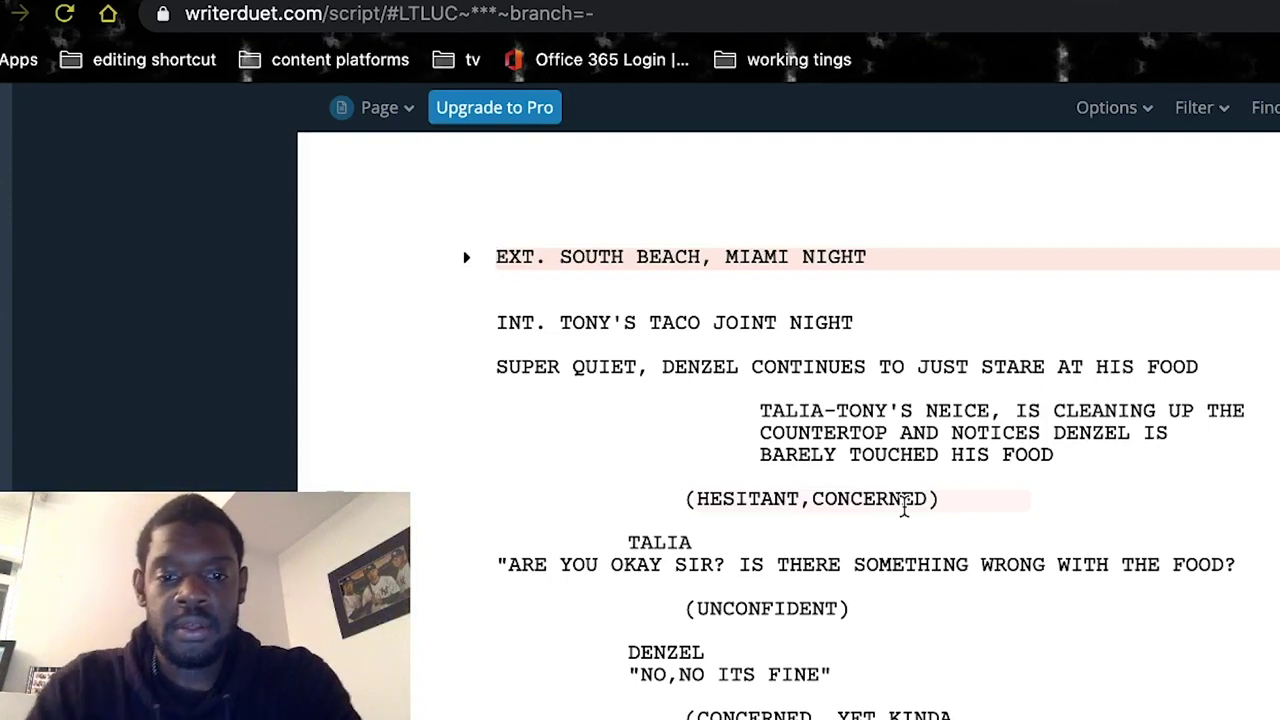
- Change the parenthetical before Denzel's "NO,NO ITS FINE" line to (UNCONFIDENTLY)
{"action": "left_click", "coordinate": [837, 612]}
{"action": "type", "text": "LY"}
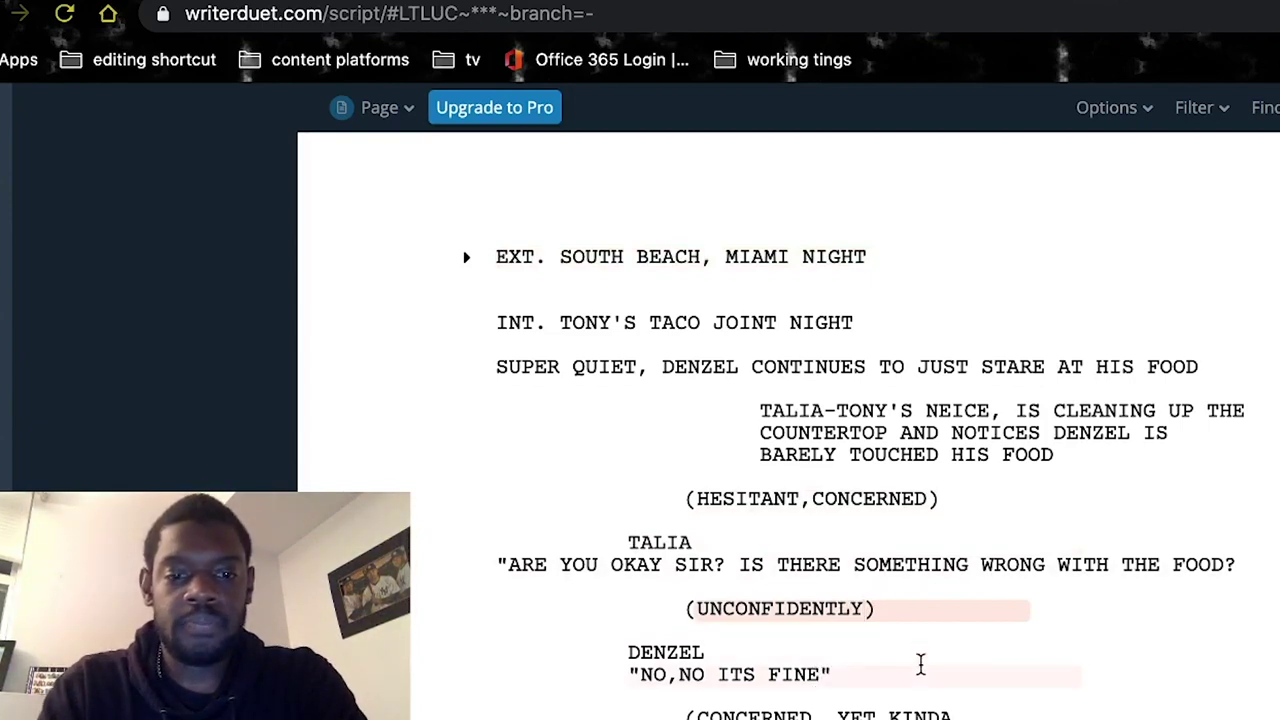
{"action": "left_click", "coordinate": [873, 653]}
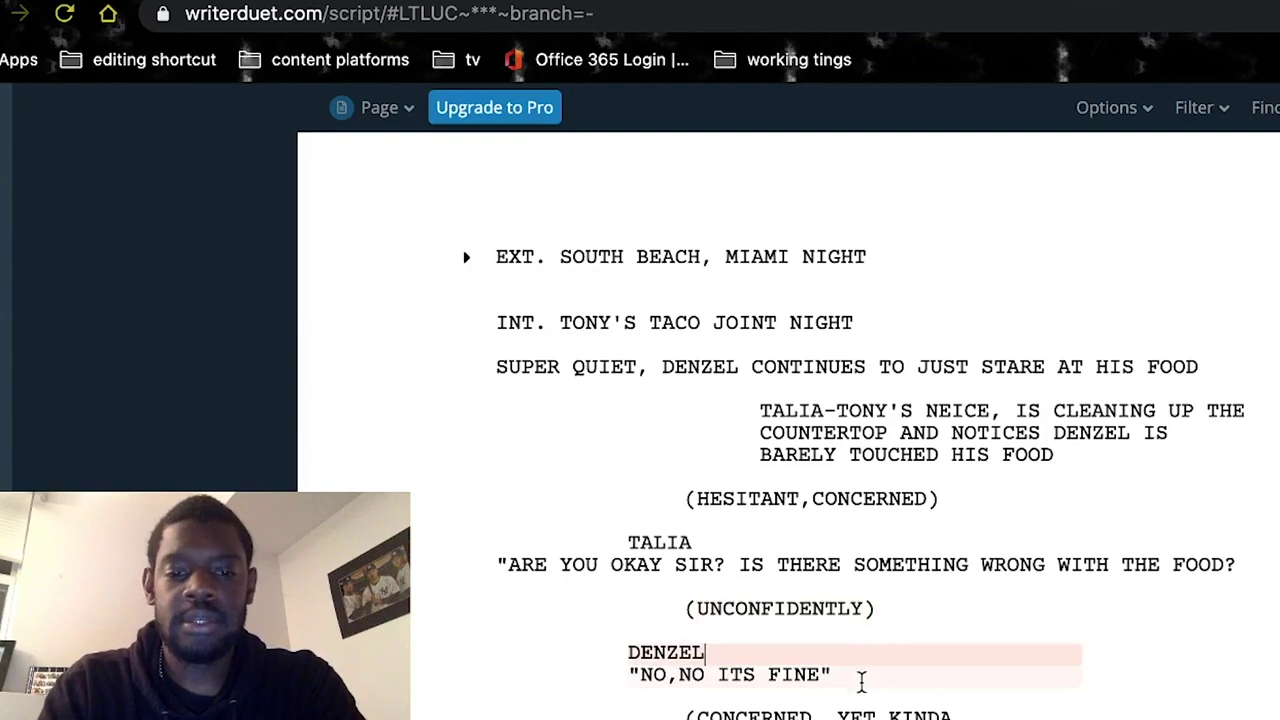
- Insert a blank line between the DENZEL cue under (APOLOGETIC) and the "NAH, I WOULD NEVER DISRESPECT TONY" speech
{"action": "scroll", "coordinate": [850, 450], "scroll_direction": "down", "scroll_amount": 3}
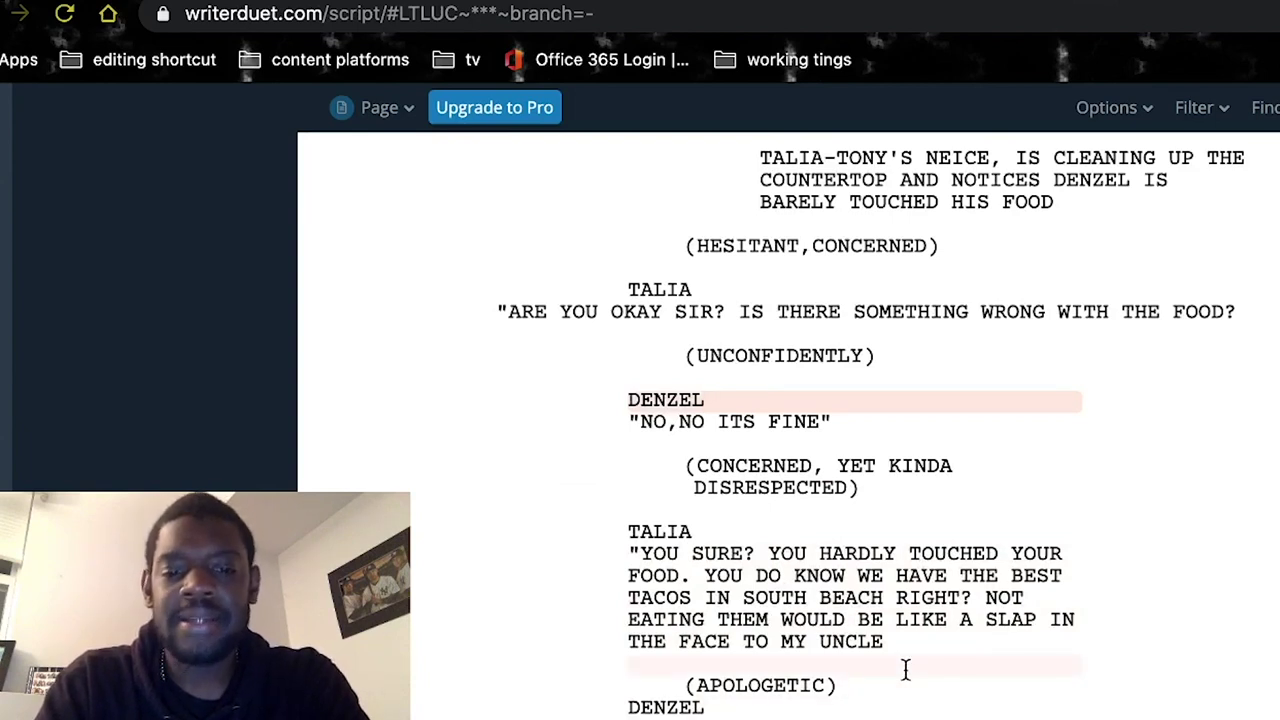
{"action": "scroll", "coordinate": [905, 669], "scroll_direction": "down", "scroll_amount": 1}
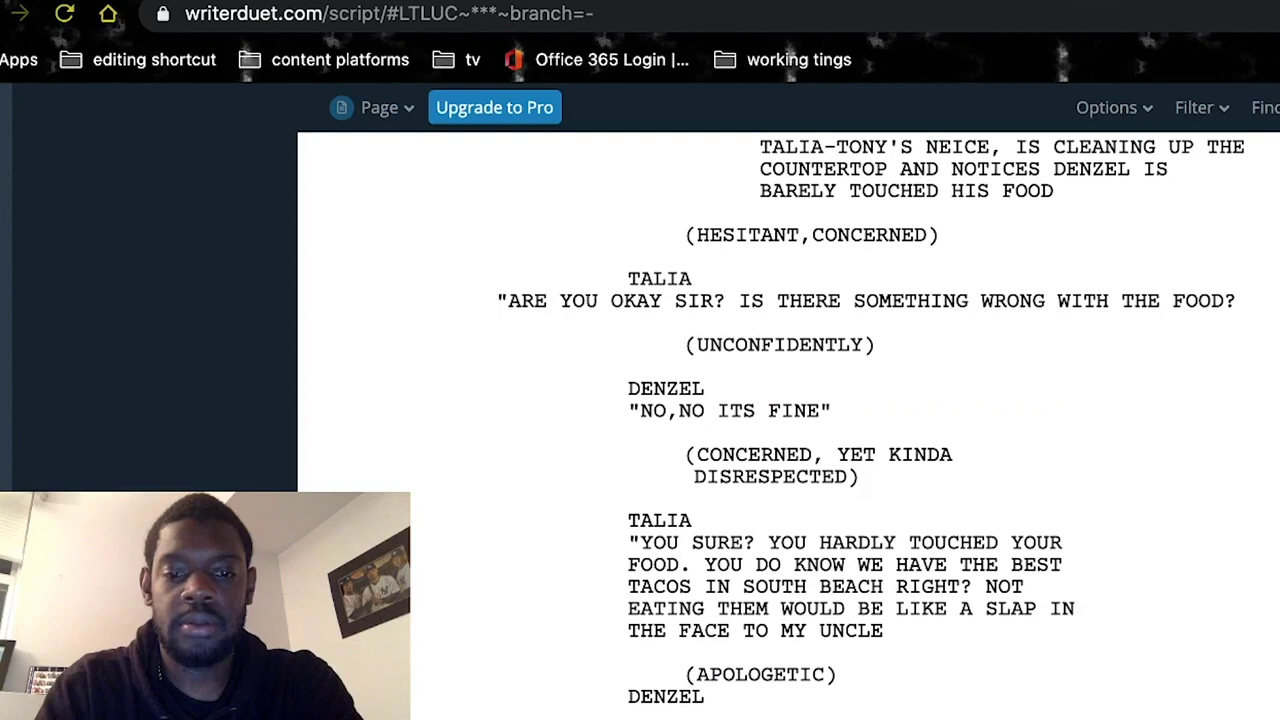
{"action": "key", "text": "Return"}
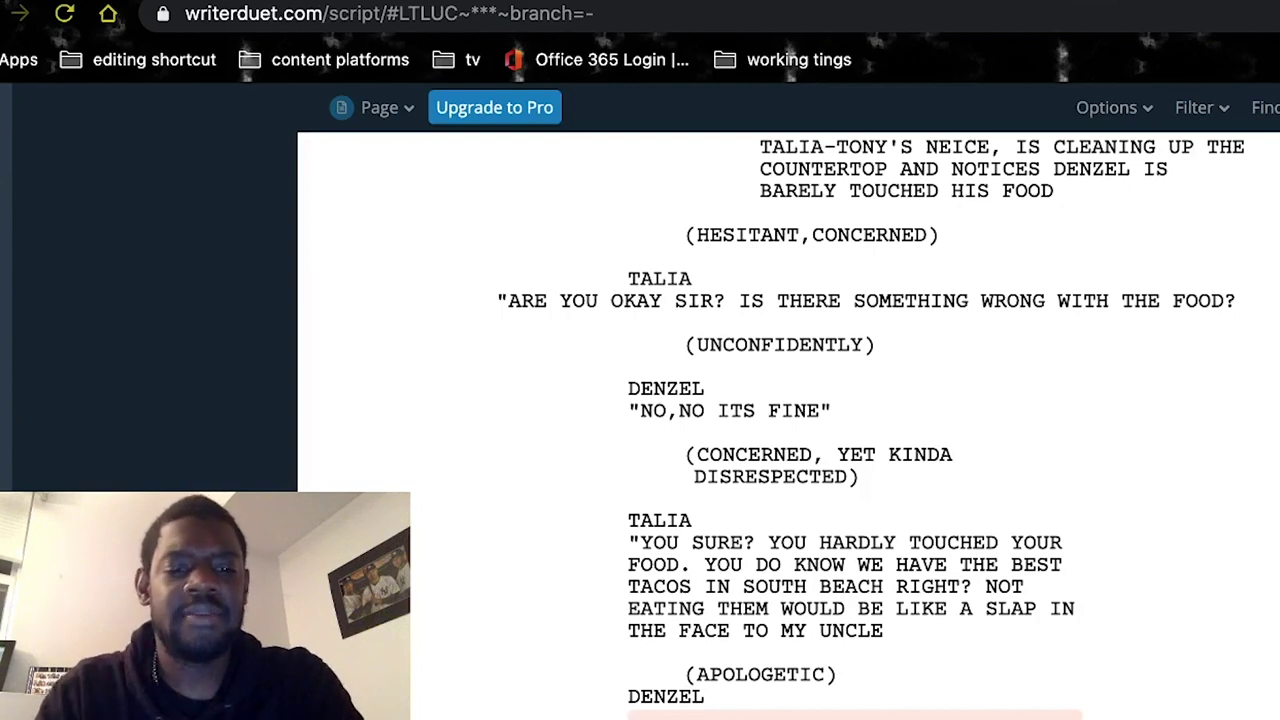
- Change "TACO" to "TACOS" in Talia's "CHILDDD PLEASE" speech on the following page
{"action": "scroll", "coordinate": [870, 424], "scroll_direction": "down", "scroll_amount": 2}
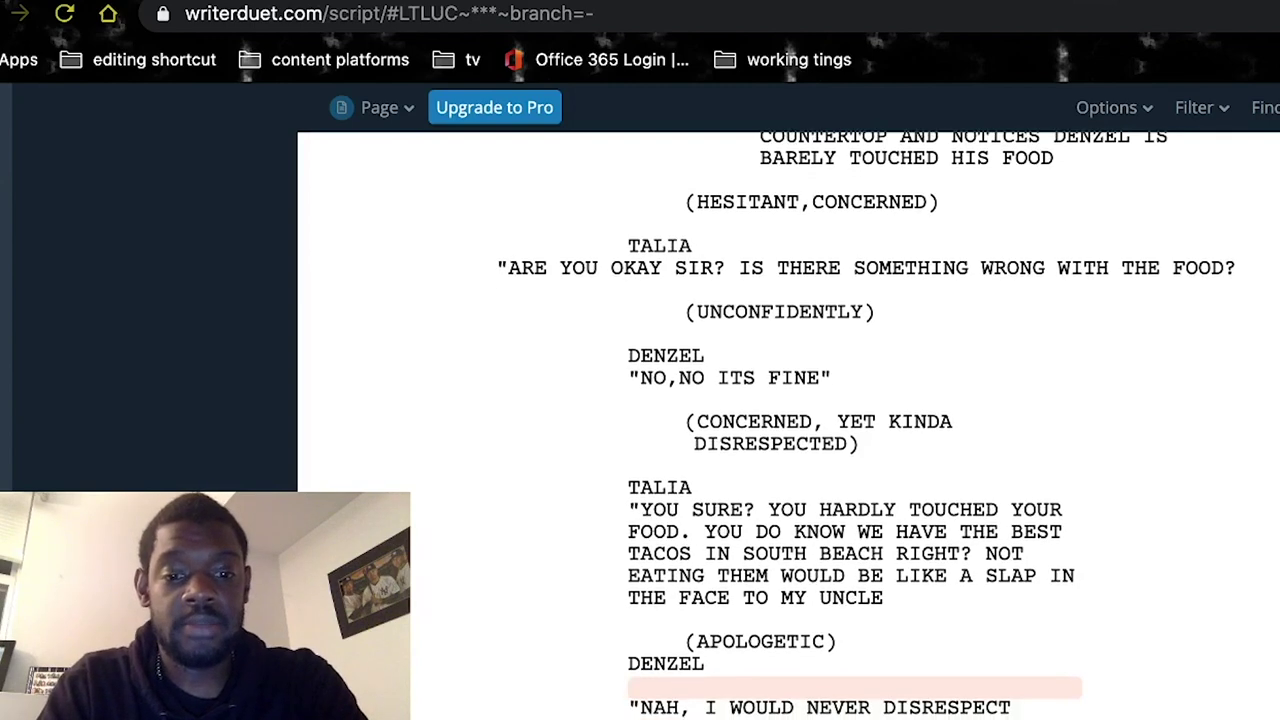
{"action": "scroll", "coordinate": [867, 425], "scroll_direction": "down", "scroll_amount": 1}
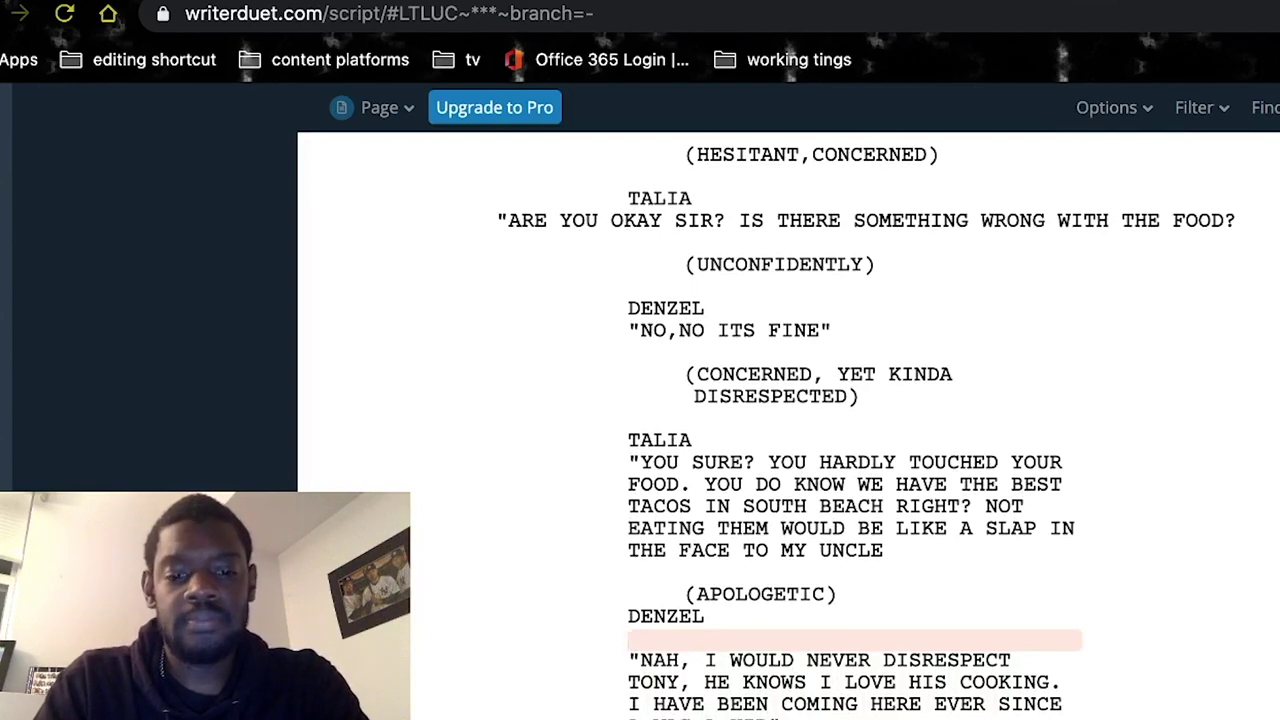
{"action": "scroll", "coordinate": [867, 425], "scroll_direction": "down", "scroll_amount": 4}
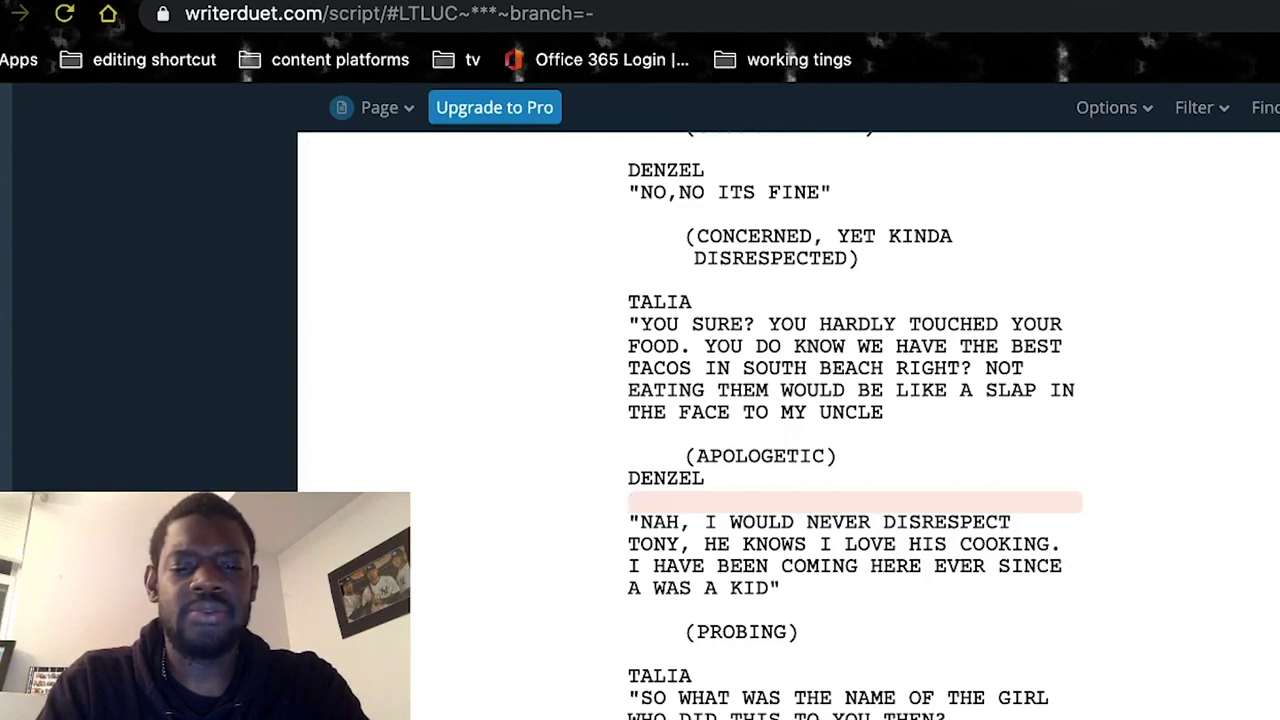
{"action": "scroll", "coordinate": [854, 430], "scroll_direction": "down", "scroll_amount": 3}
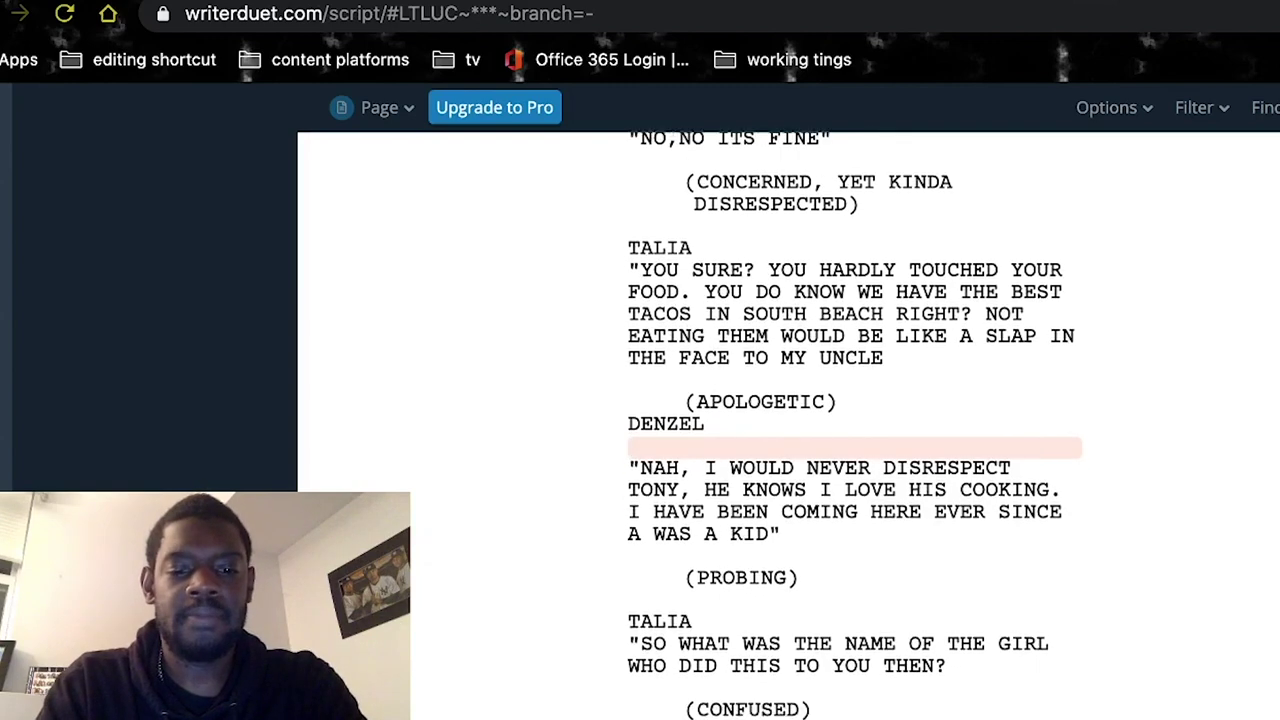
{"action": "scroll", "coordinate": [790, 430], "scroll_direction": "down", "scroll_amount": 10}
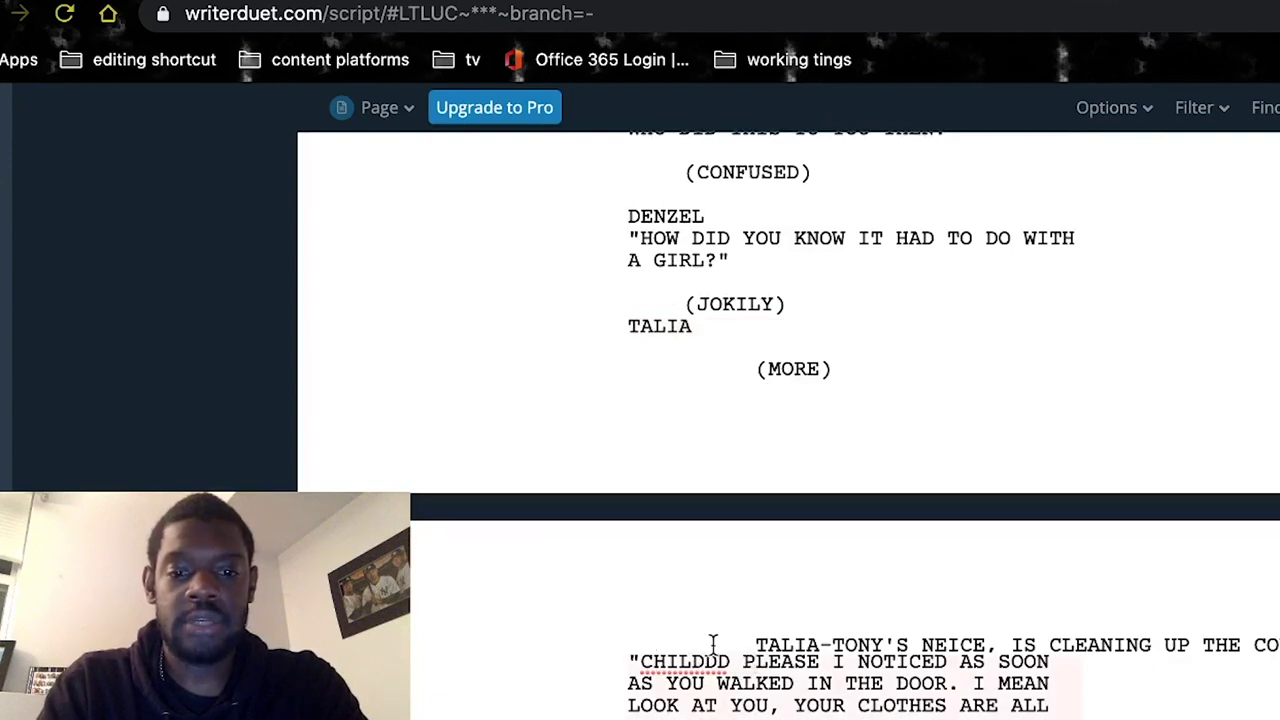
{"action": "left_click", "coordinate": [626, 668]}
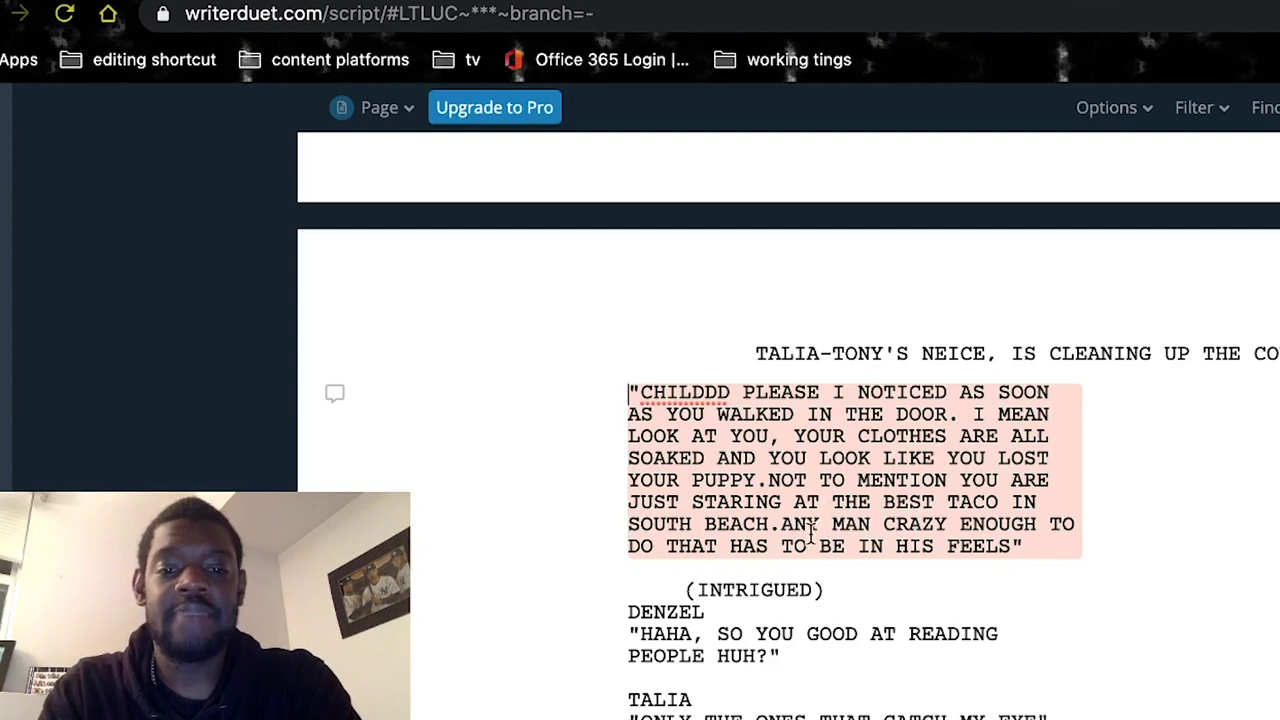
{"action": "left_click", "coordinate": [1002, 502]}
{"action": "type", "text": "S"}
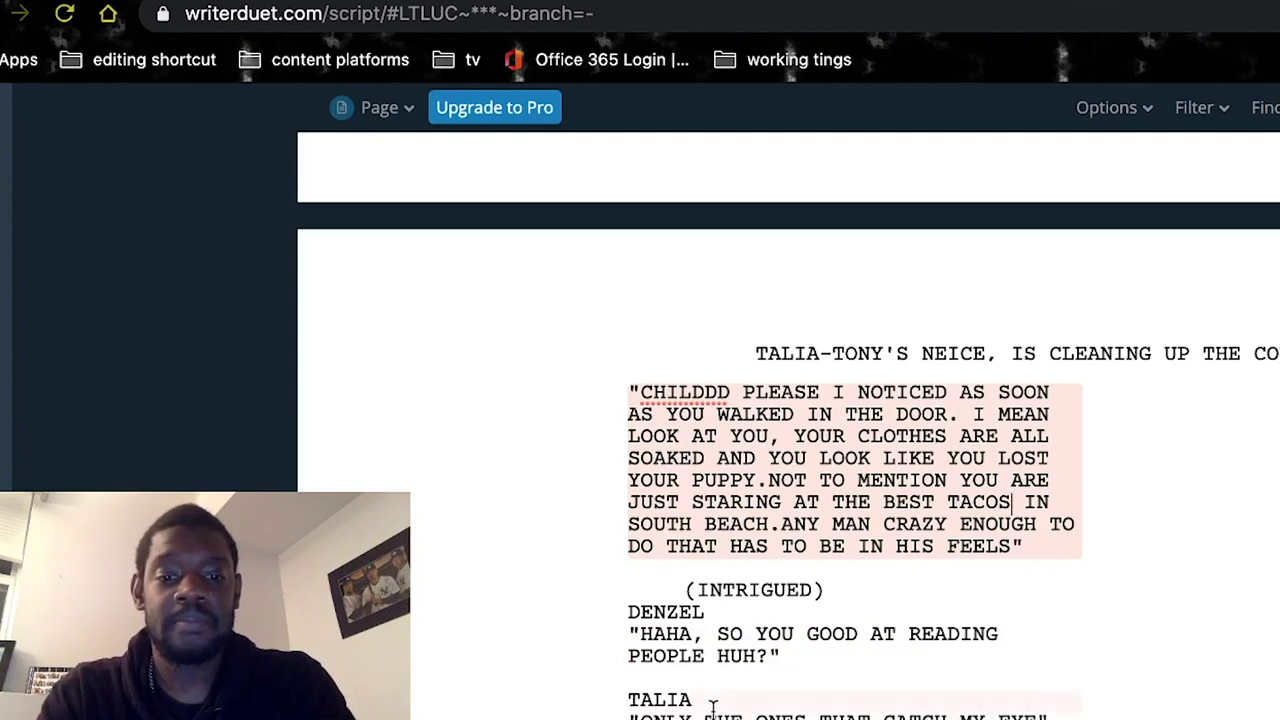
- Read through the rest of Denzel and Talia's conversation, from the (INTRIGUED) line to "GUESS I DIDN'T"
{"action": "scroll", "coordinate": [716, 705], "scroll_direction": "down", "scroll_amount": 1}
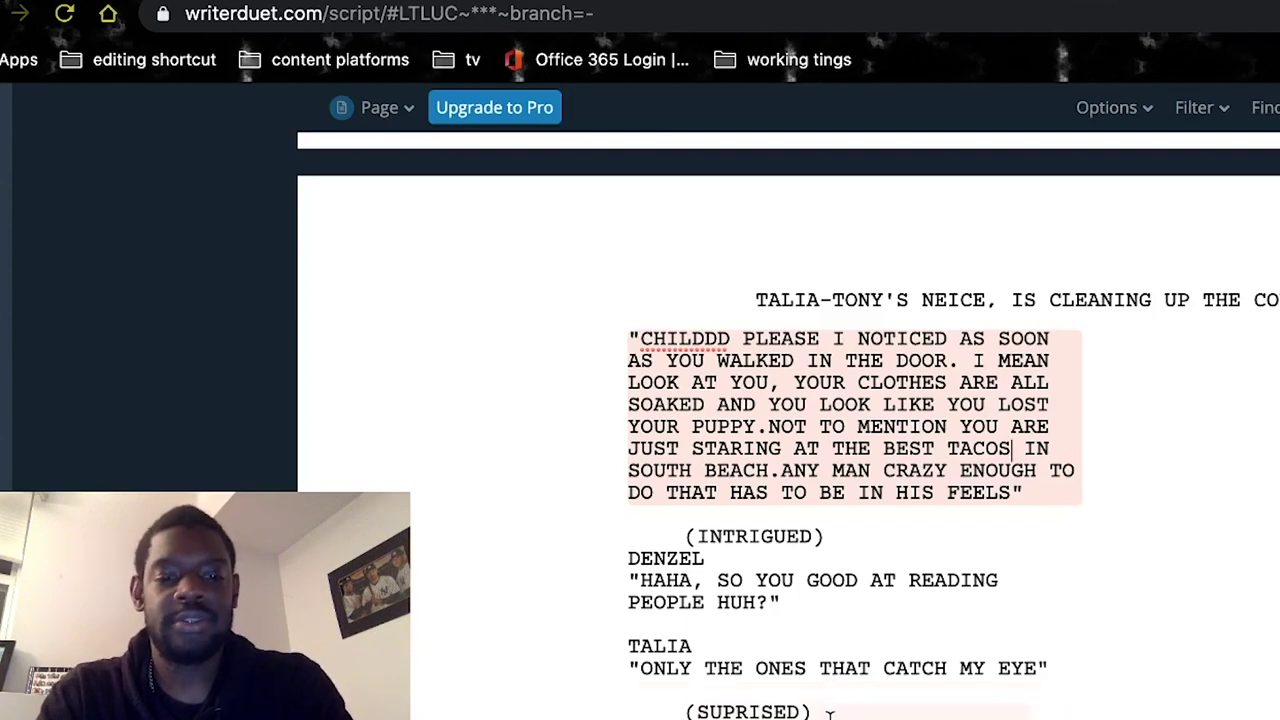
{"action": "scroll", "coordinate": [745, 698], "scroll_direction": "down", "scroll_amount": 2}
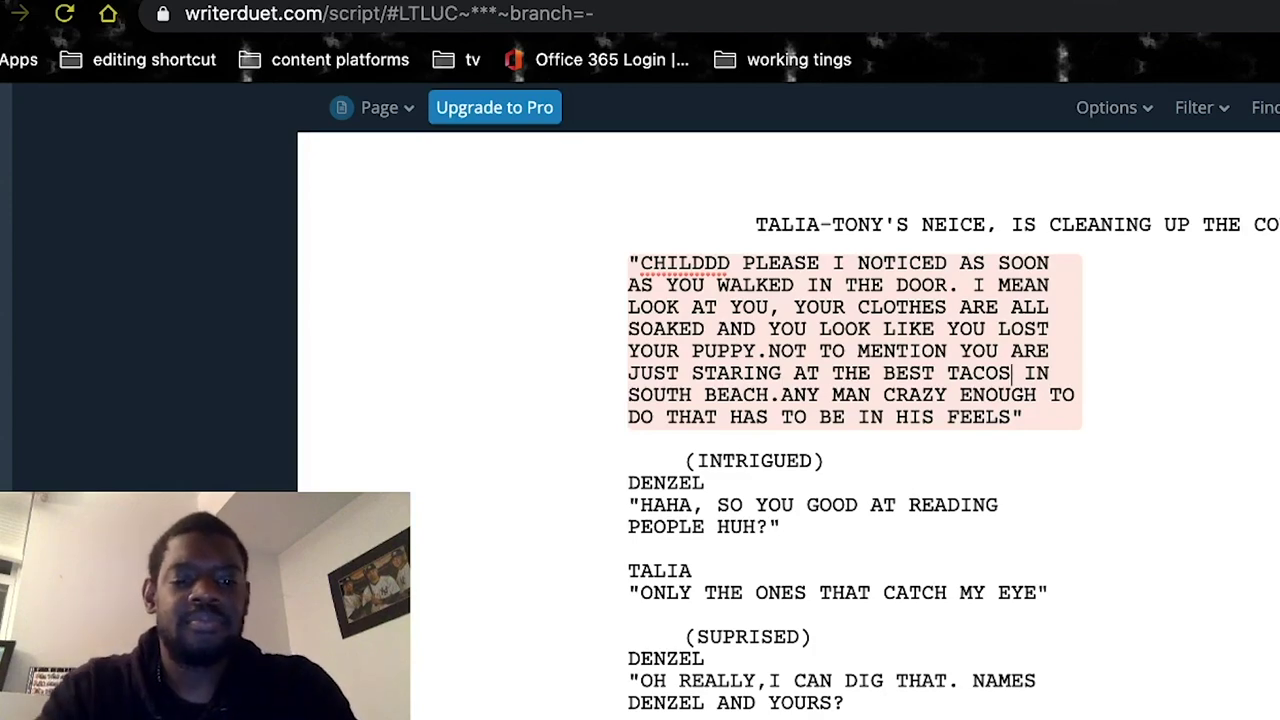
{"action": "scroll", "coordinate": [1134, 703], "scroll_direction": "down", "scroll_amount": 3}
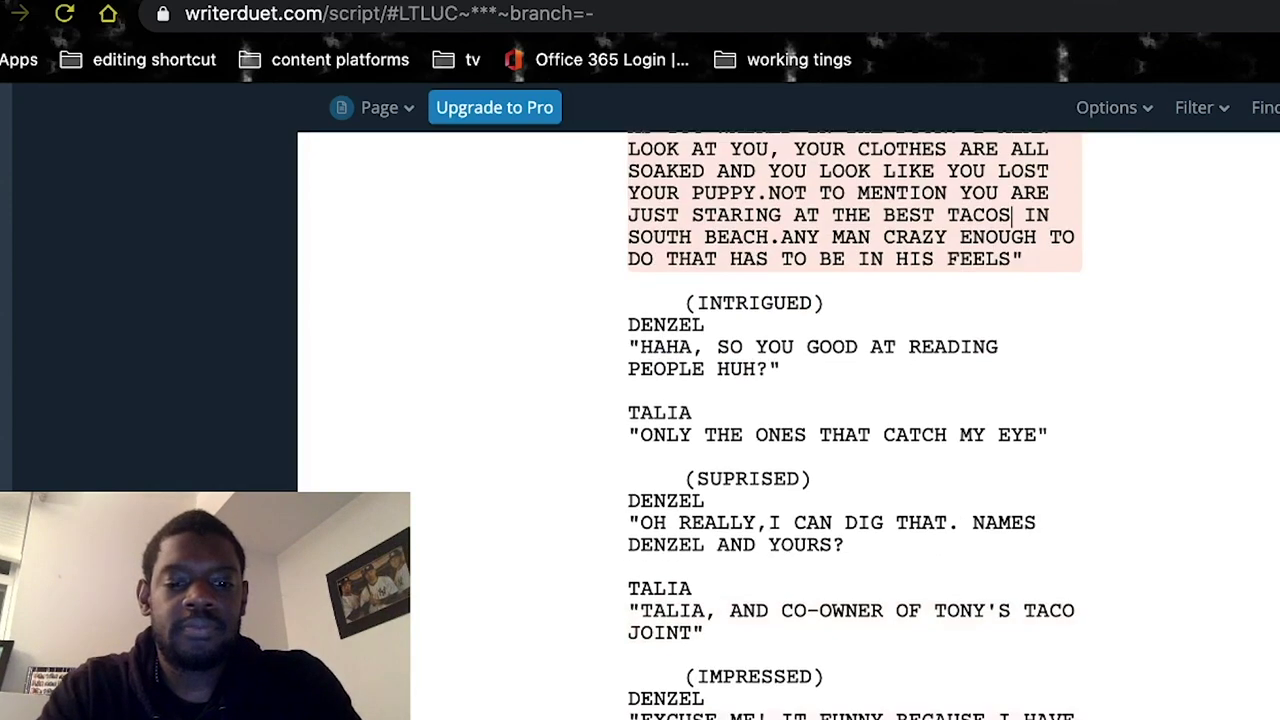
{"action": "scroll", "coordinate": [854, 424], "scroll_direction": "down", "scroll_amount": 1}
{"action": "scroll", "coordinate": [772, 712], "scroll_direction": "down", "scroll_amount": 2}
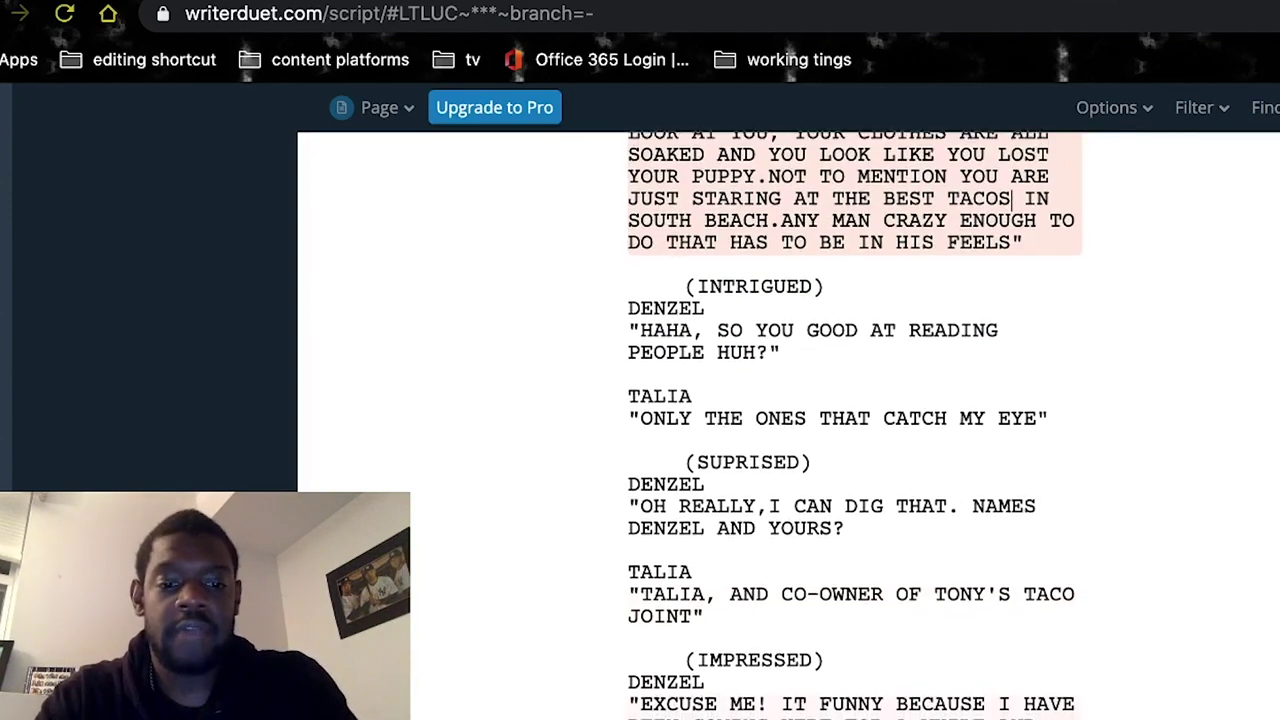
{"action": "scroll", "coordinate": [772, 712], "scroll_direction": "down", "scroll_amount": 4}
{"action": "left_click", "coordinate": [781, 714]}
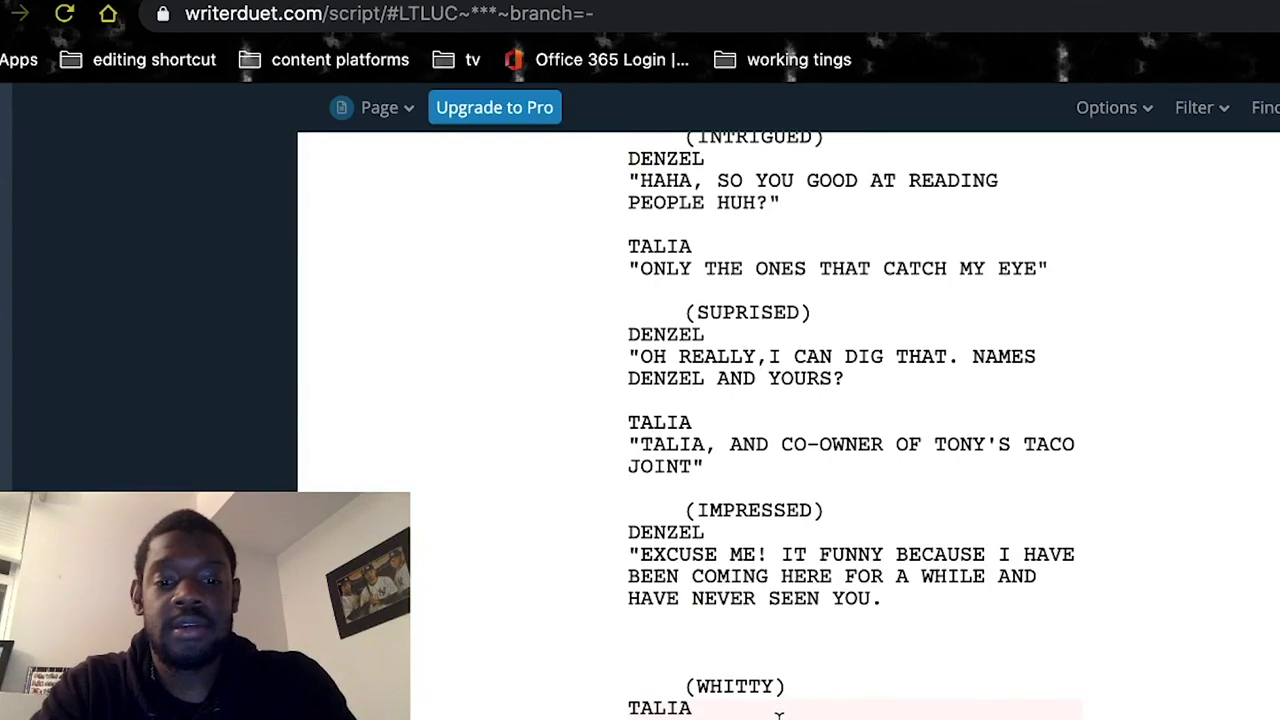
{"action": "scroll", "coordinate": [779, 714], "scroll_direction": "down", "scroll_amount": 4}
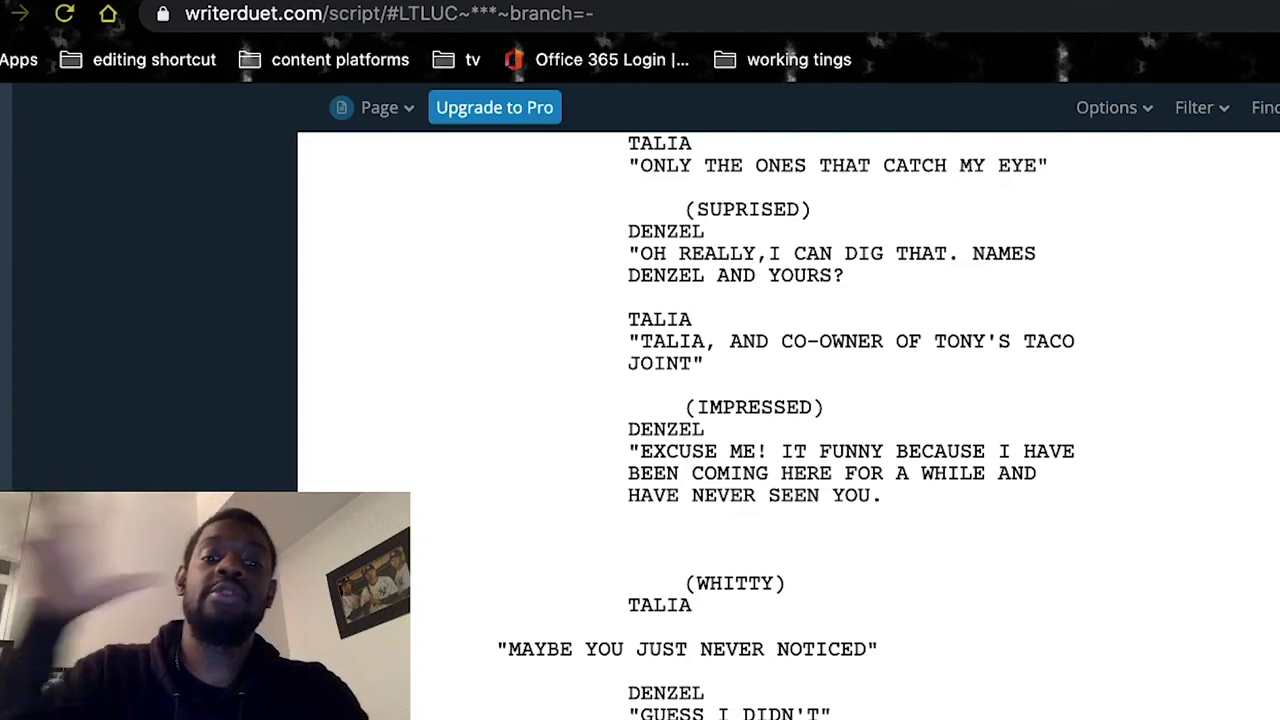
{"action": "scroll", "coordinate": [787, 421], "scroll_direction": "down", "scroll_amount": 2}
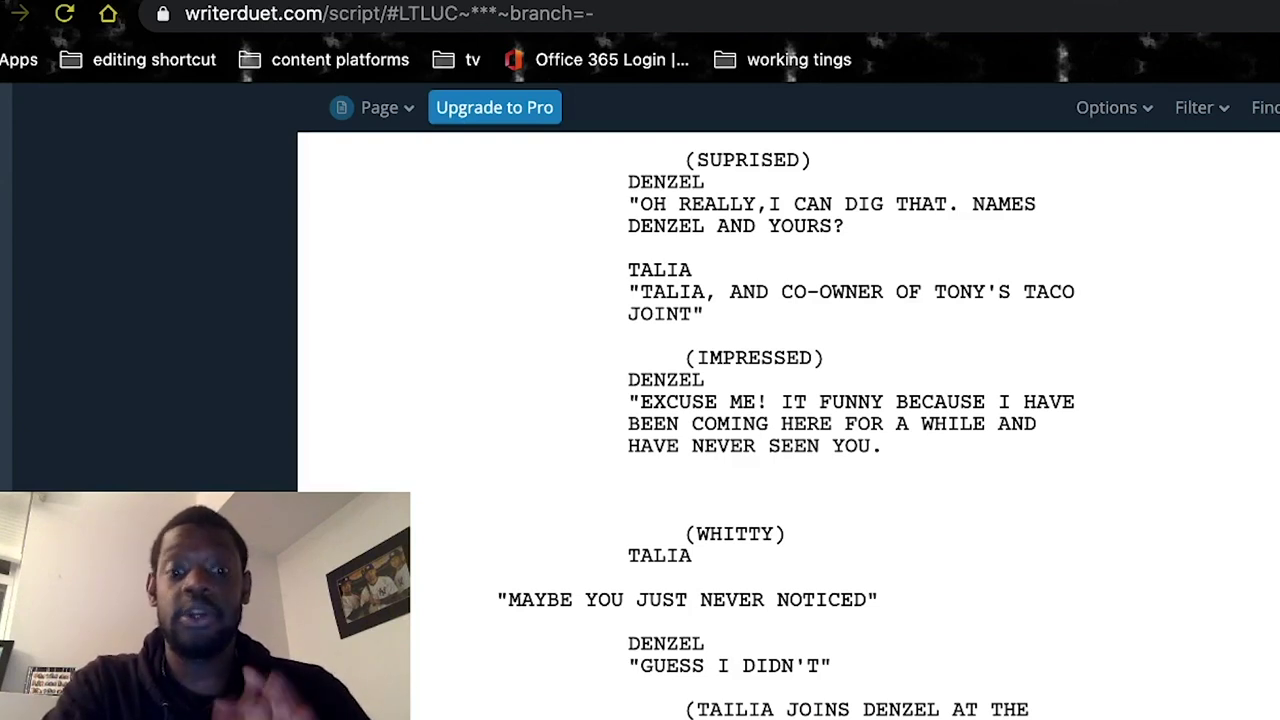
{"action": "scroll", "coordinate": [787, 425], "scroll_direction": "down", "scroll_amount": 2}
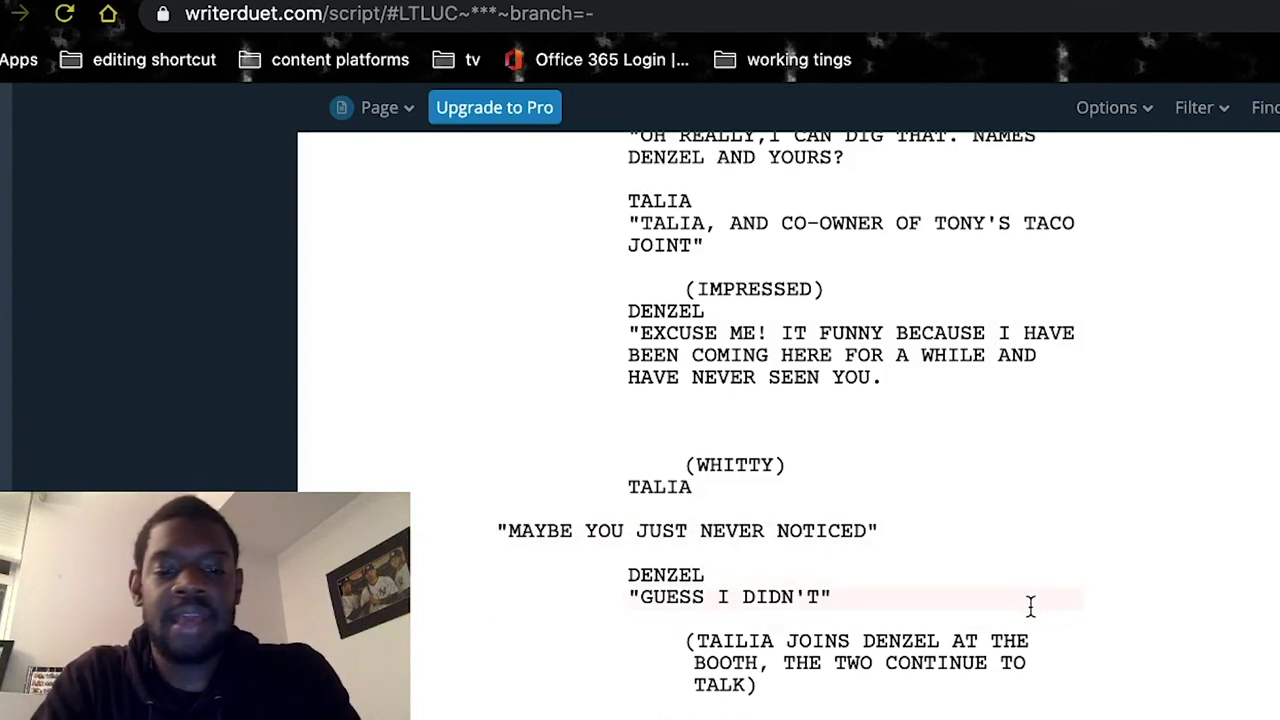
- Review the script's ending, from Talia joining Denzel at the booth through his closing off-screen monologue across the page break
{"action": "scroll", "coordinate": [1050, 650], "scroll_direction": "down", "scroll_amount": 2}
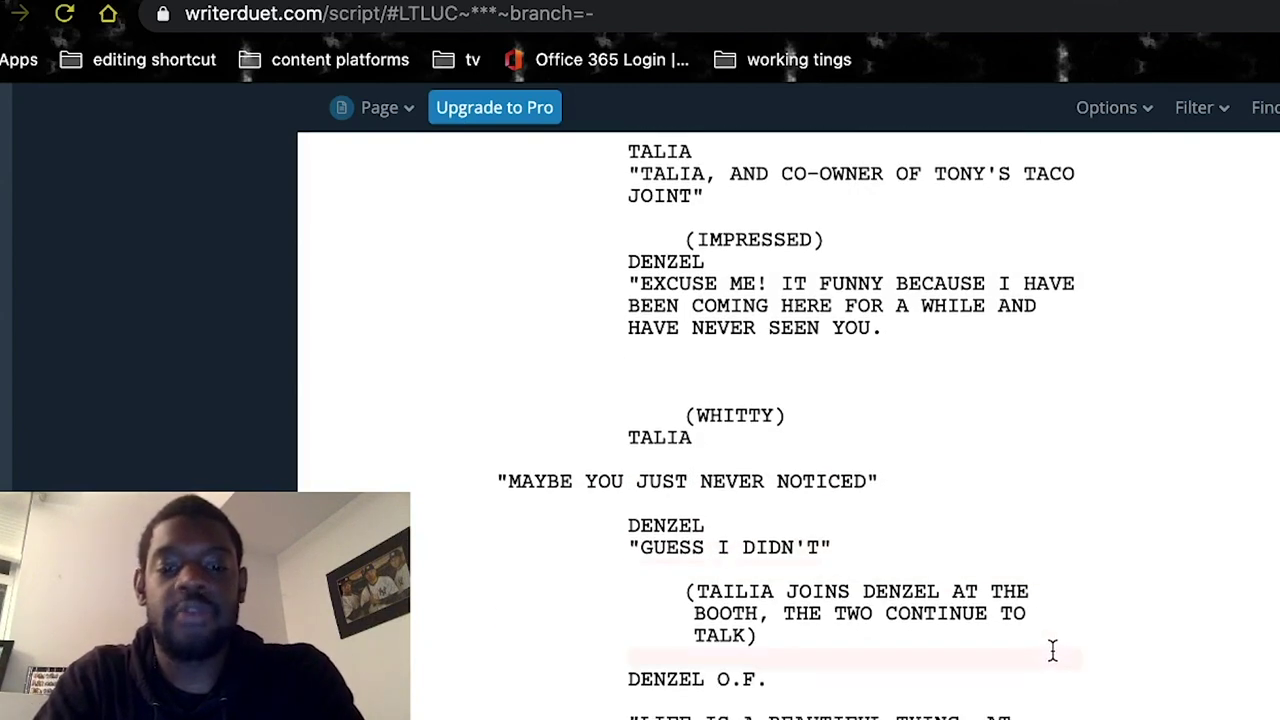
{"action": "scroll", "coordinate": [1052, 650], "scroll_direction": "down", "scroll_amount": 2}
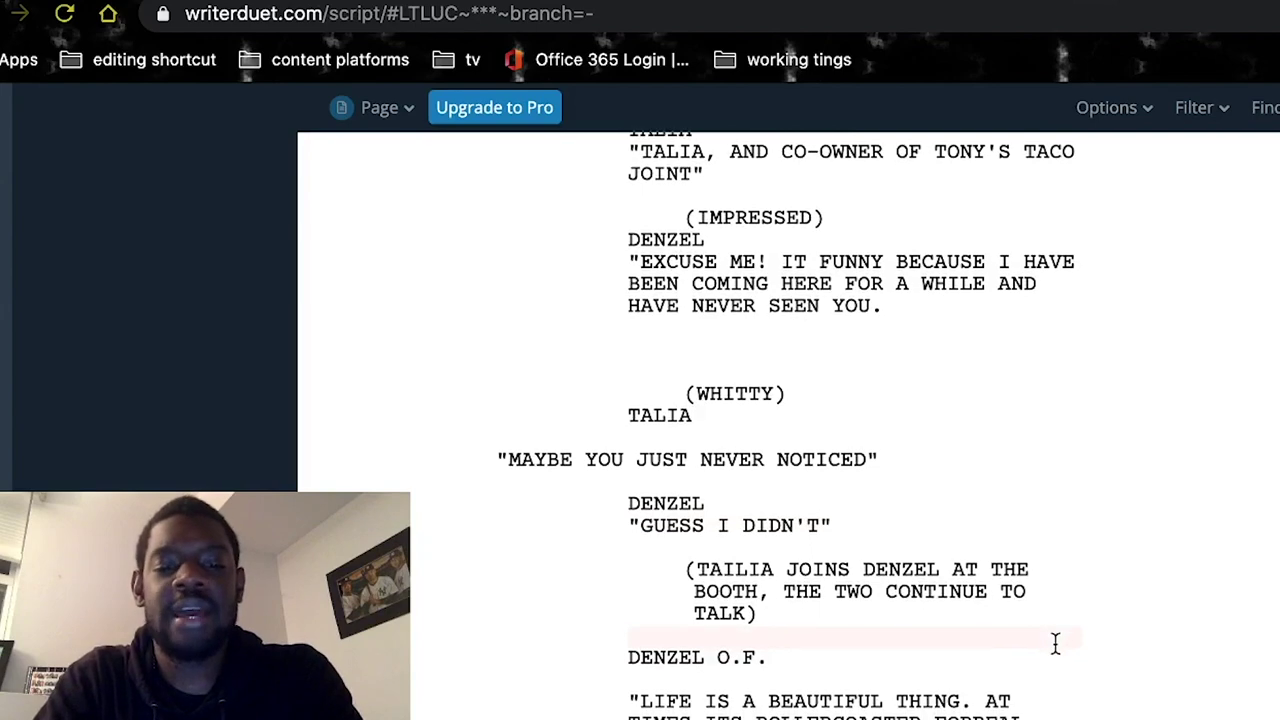
{"action": "scroll", "coordinate": [1055, 643], "scroll_direction": "down", "scroll_amount": 8}
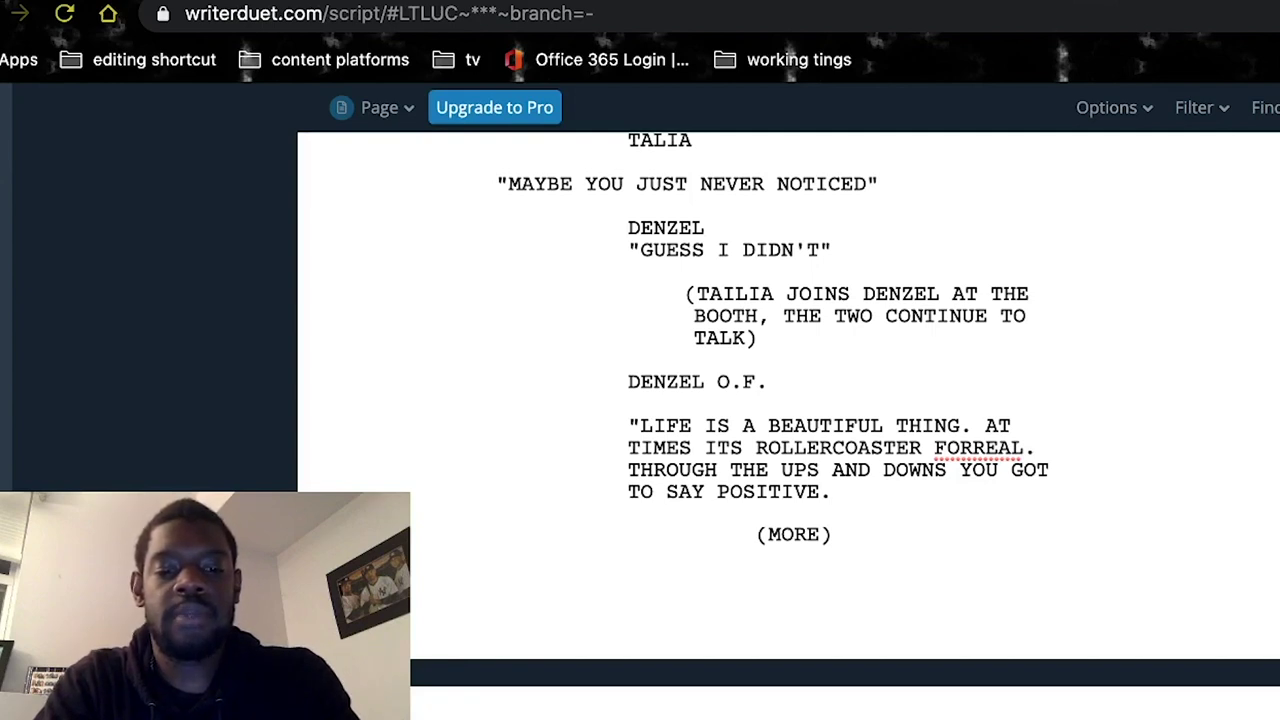
{"action": "left_click", "coordinate": [628, 557]}
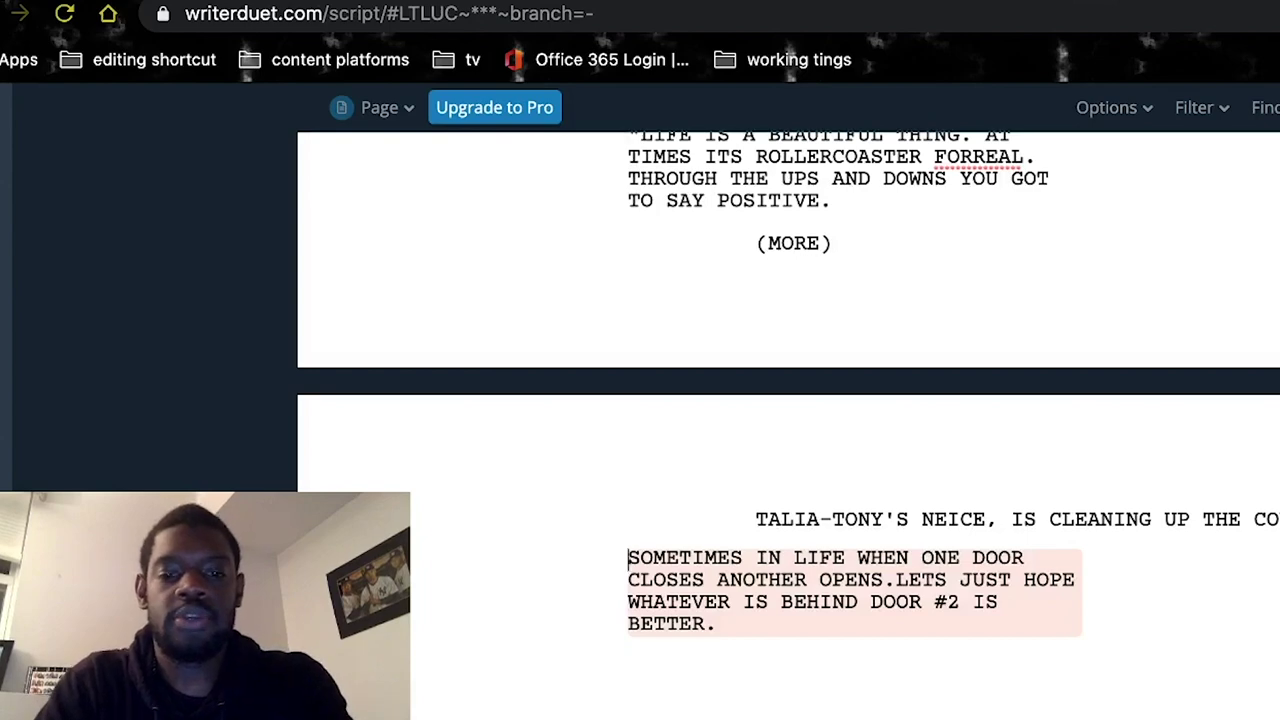
{"action": "scroll", "coordinate": [880, 508], "scroll_direction": "down", "scroll_amount": 1}
{"action": "scroll", "coordinate": [868, 505], "scroll_direction": "up", "scroll_amount": 3}
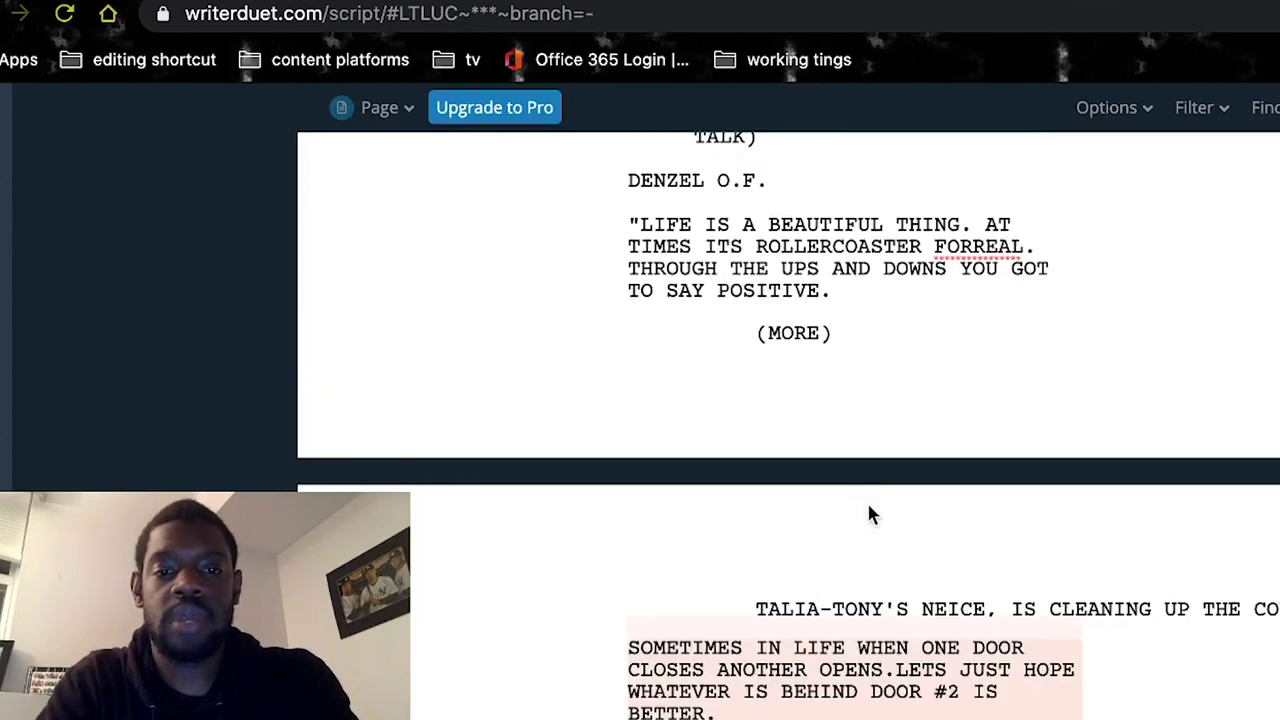
{"action": "scroll", "coordinate": [868, 505], "scroll_direction": "up", "scroll_amount": 1}
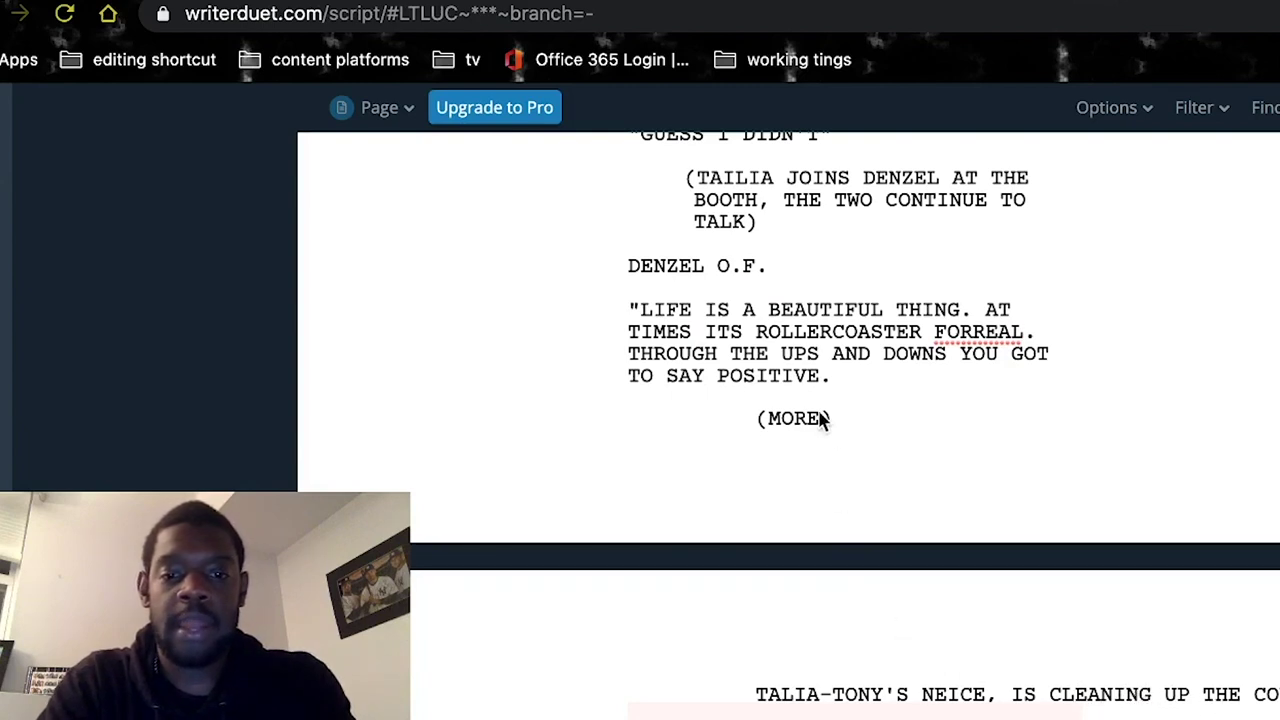
{"action": "scroll", "coordinate": [843, 514], "scroll_direction": "down", "scroll_amount": 2}
{"action": "scroll", "coordinate": [846, 603], "scroll_direction": "up", "scroll_amount": 3}
- Return to the script's opening scene heading and bring up the list of line types
{"action": "scroll", "coordinate": [848, 614], "scroll_direction": "up", "scroll_amount": 10}
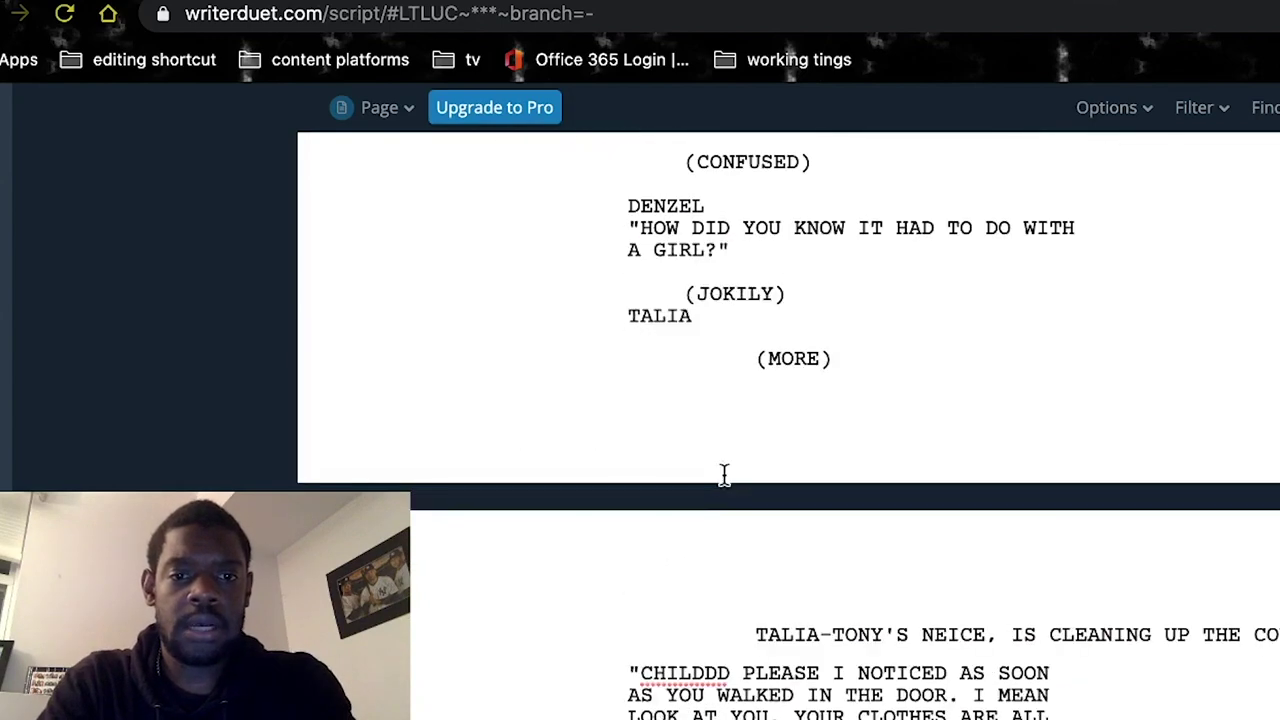
{"action": "scroll", "coordinate": [690, 490], "scroll_direction": "up", "scroll_amount": 5}
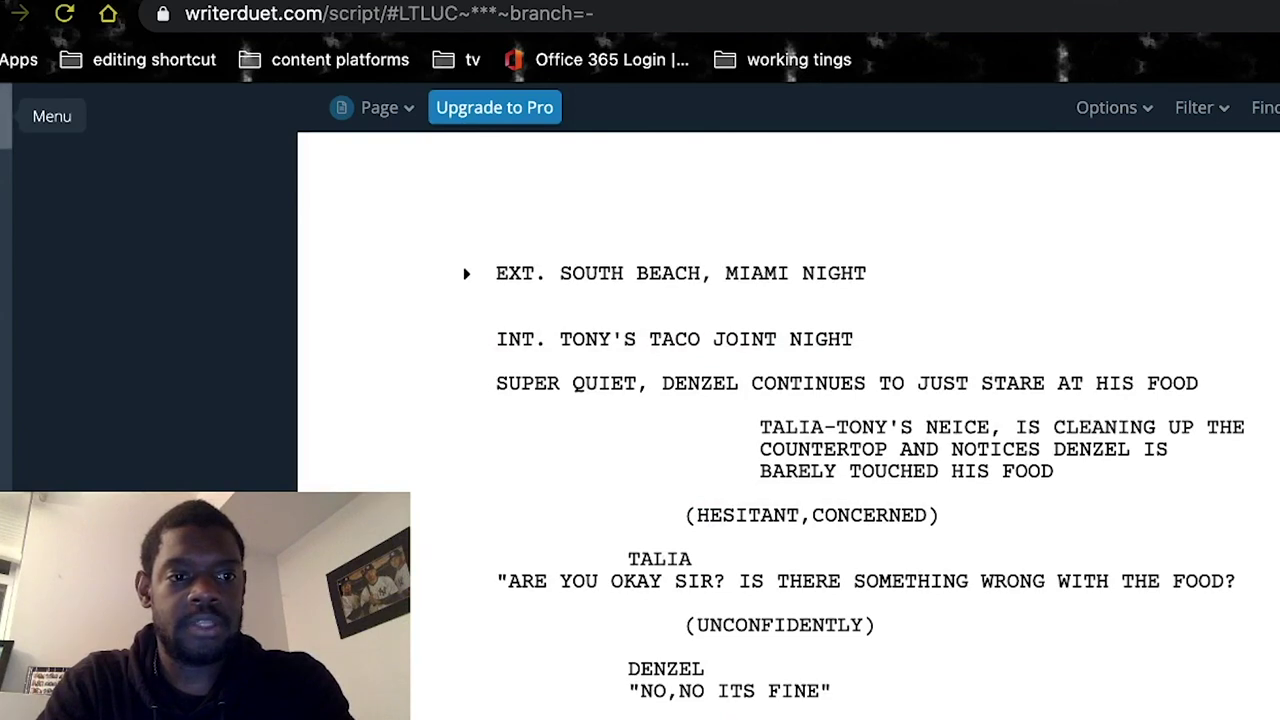
{"action": "left_click", "coordinate": [6, 116]}
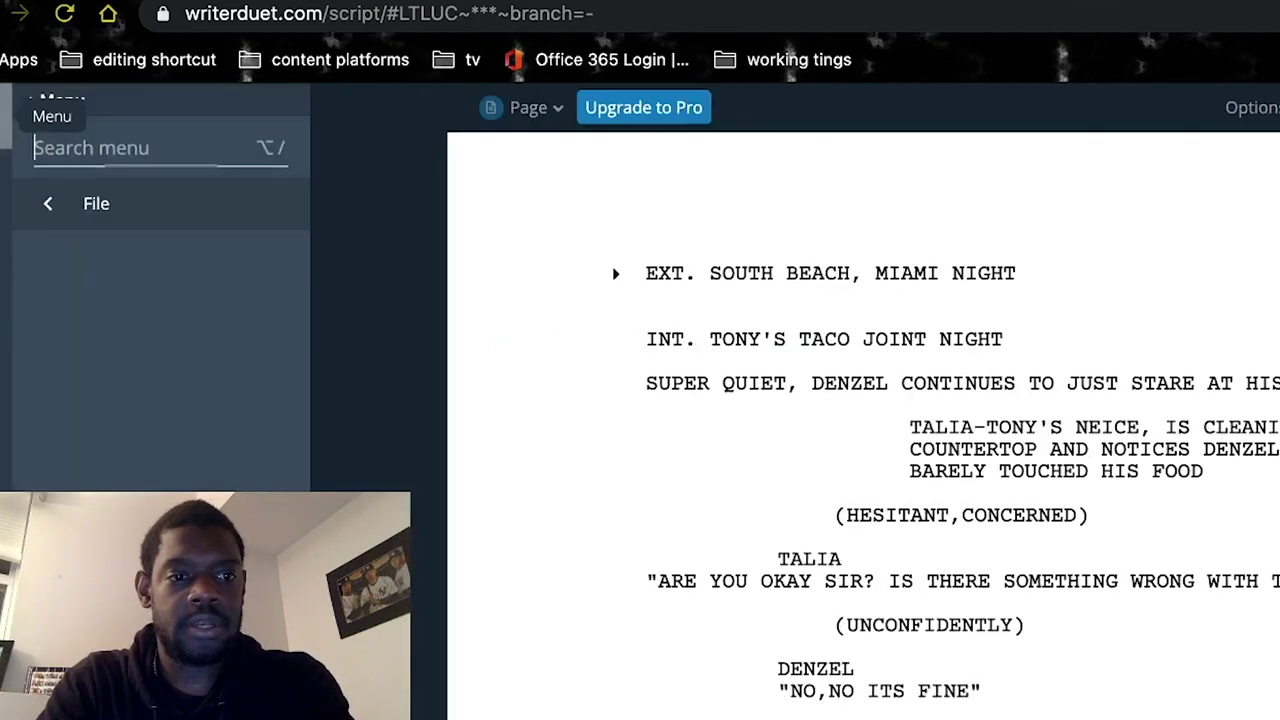
{"action": "left_click", "coordinate": [43, 203]}
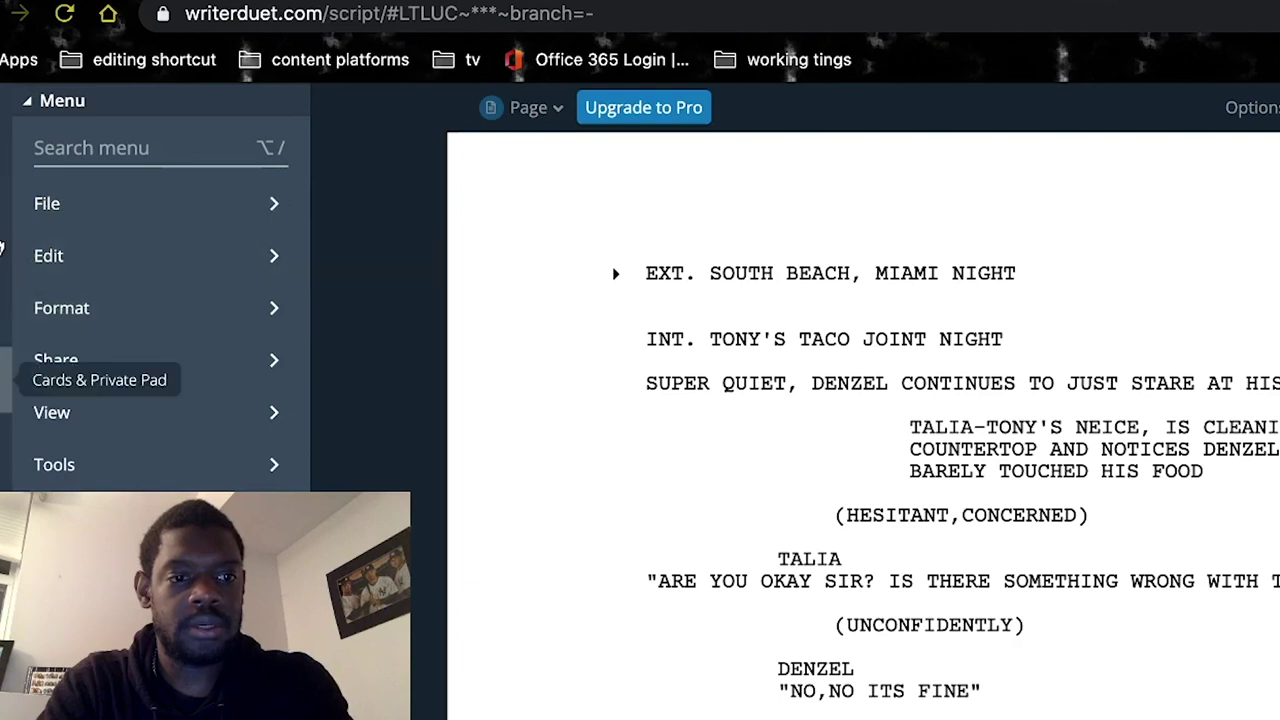
{"action": "left_click", "coordinate": [6, 379]}
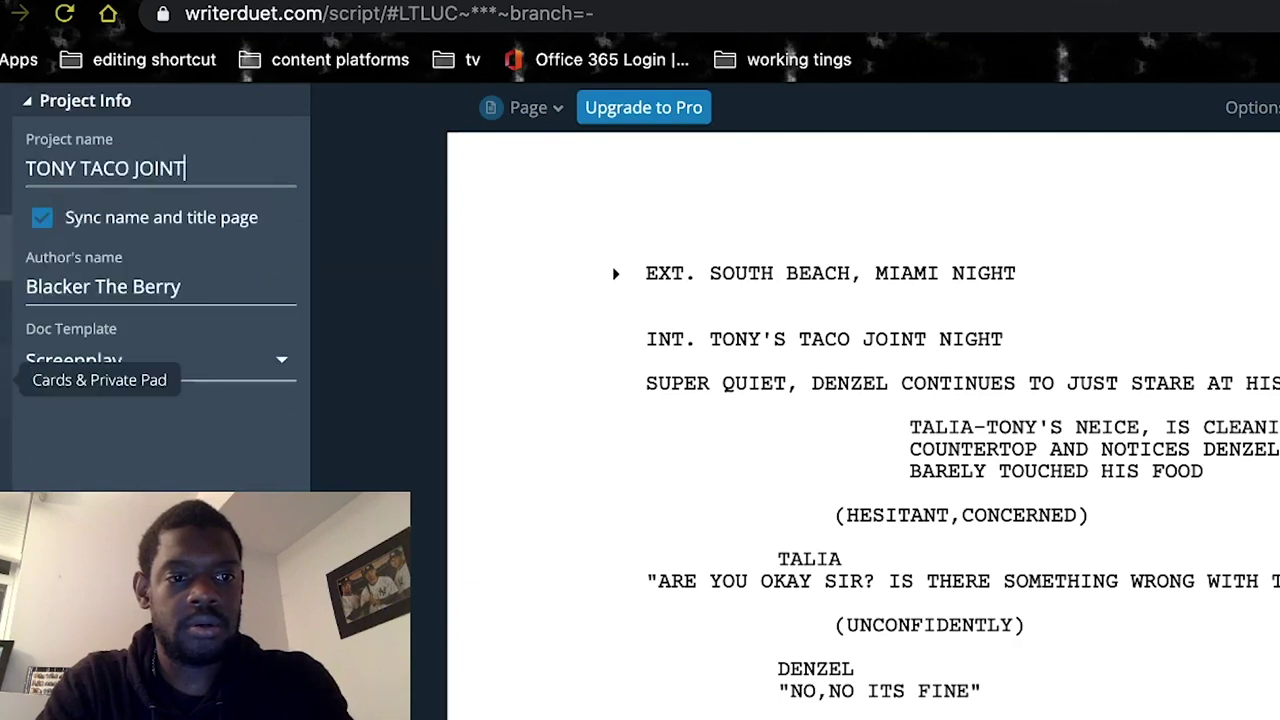
{"action": "left_click", "coordinate": [6, 182]}
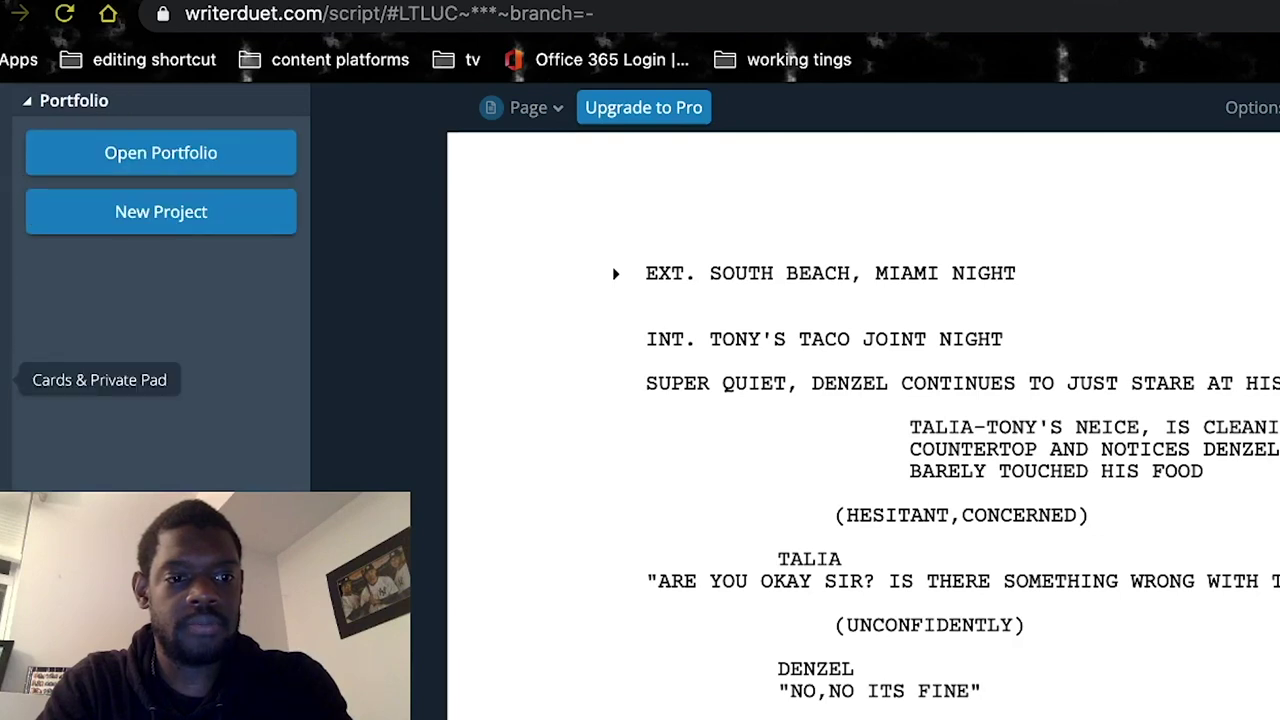
{"action": "left_click", "coordinate": [6, 380]}
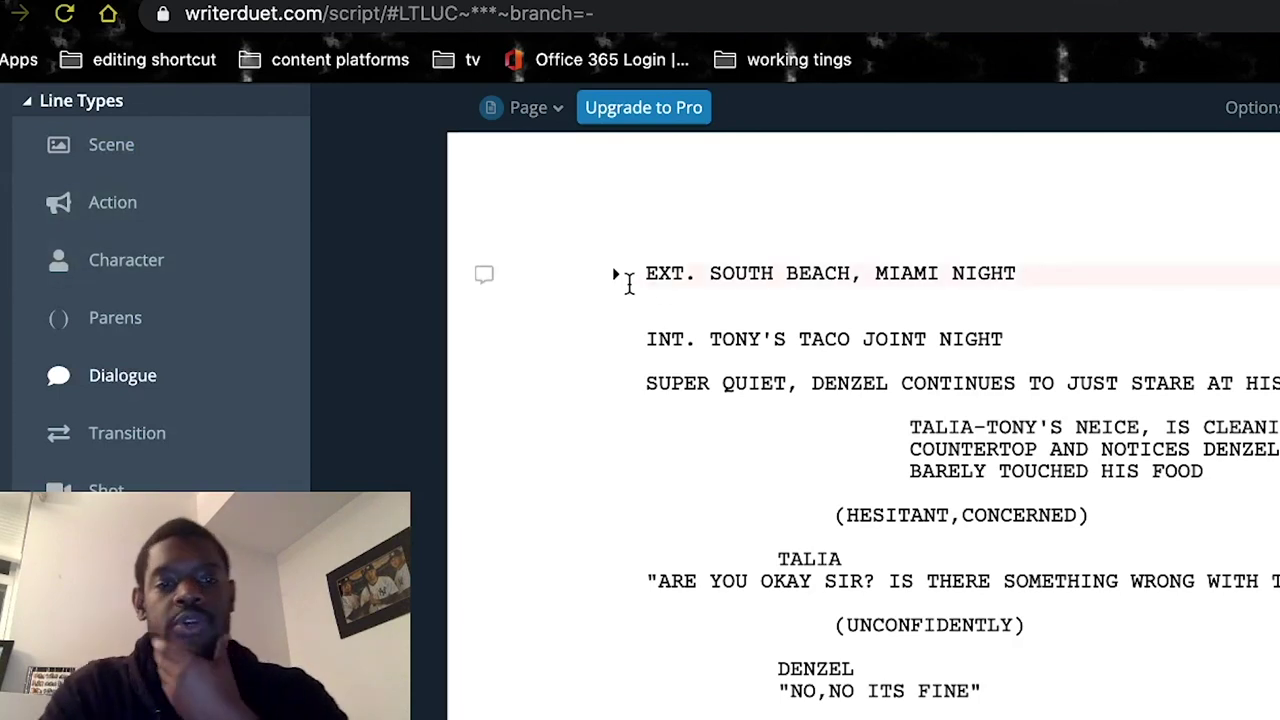
- Expand the EXT. SOUTH BEACH scene and check the line types of its "Rainy, Gloomy" and "DENZEL IN HIS HALF BUTTONED" paragraphs
{"action": "left_click", "coordinate": [617, 278]}
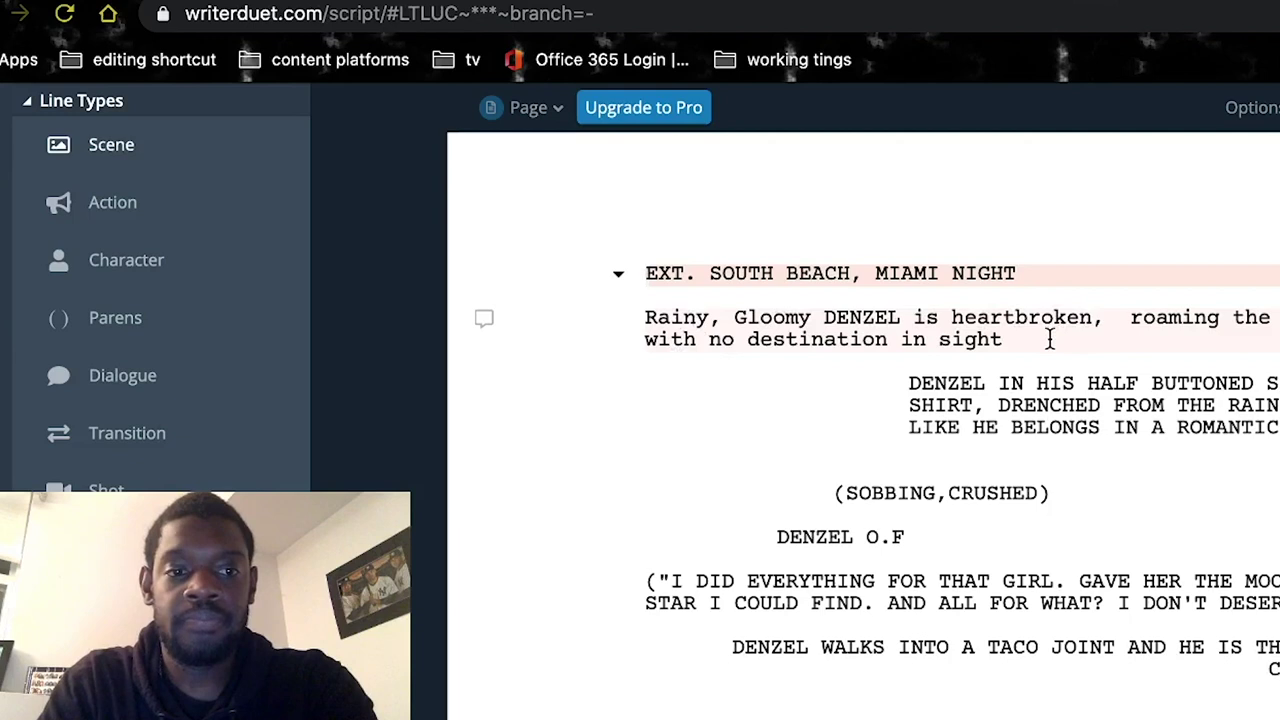
{"action": "left_click_drag", "start_coordinate": [1050, 340], "coordinate": [631, 316]}
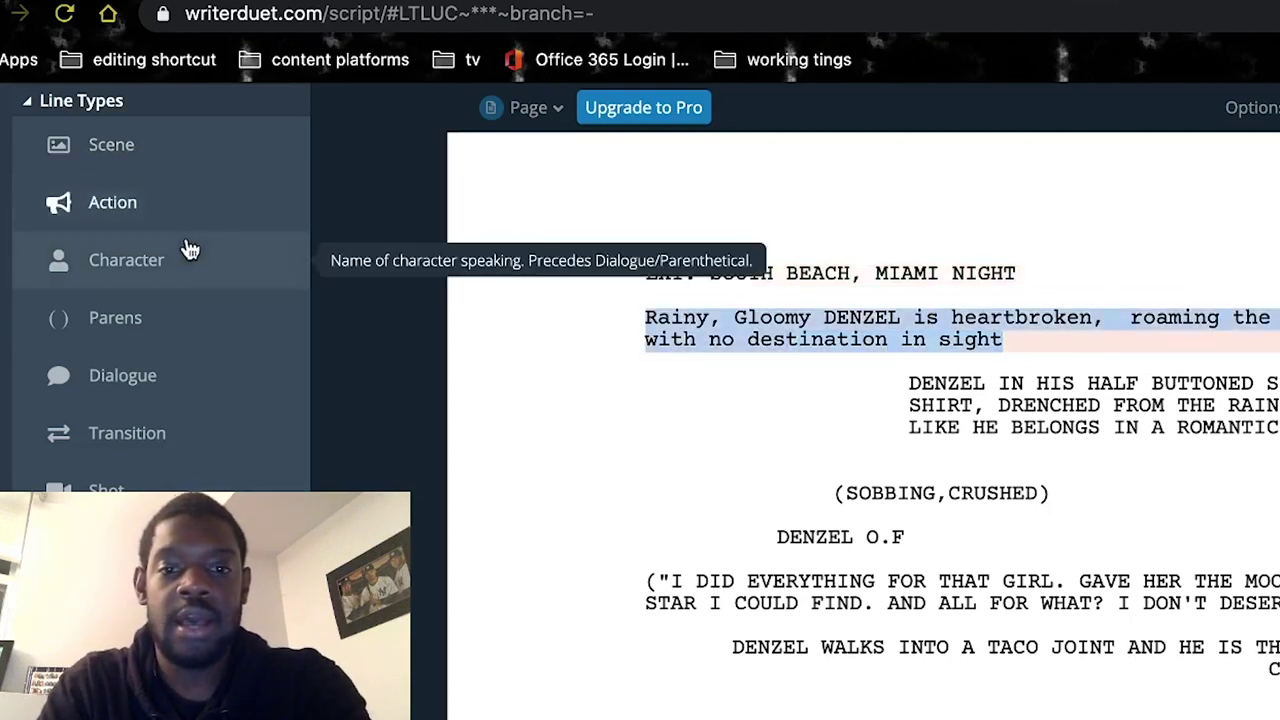
{"action": "left_click", "coordinate": [903, 386]}
{"action": "key", "text": "shift+Down"}
{"action": "key", "text": "shift+Down"}
{"action": "key", "text": "shift+Down"}
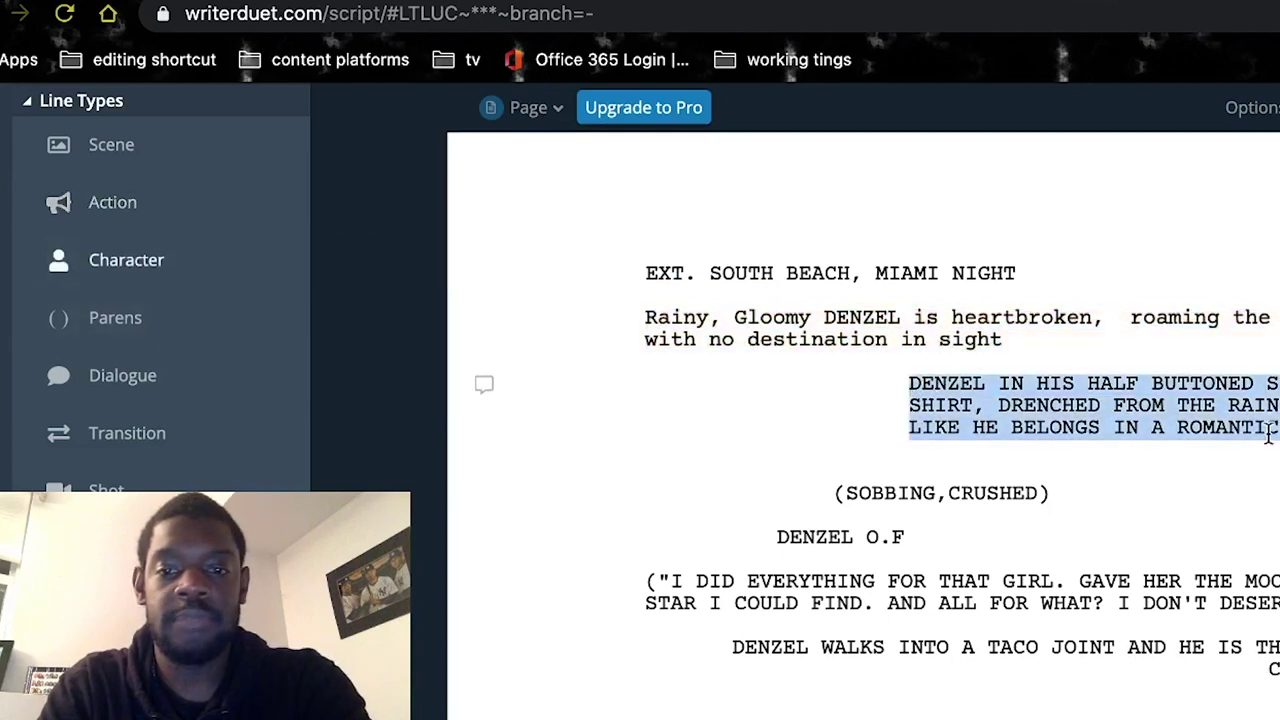
- Try the Parens line type on the paragraph describing Denzel's silk shirt and restore it to Character
{"action": "left_click", "coordinate": [746, 429]}
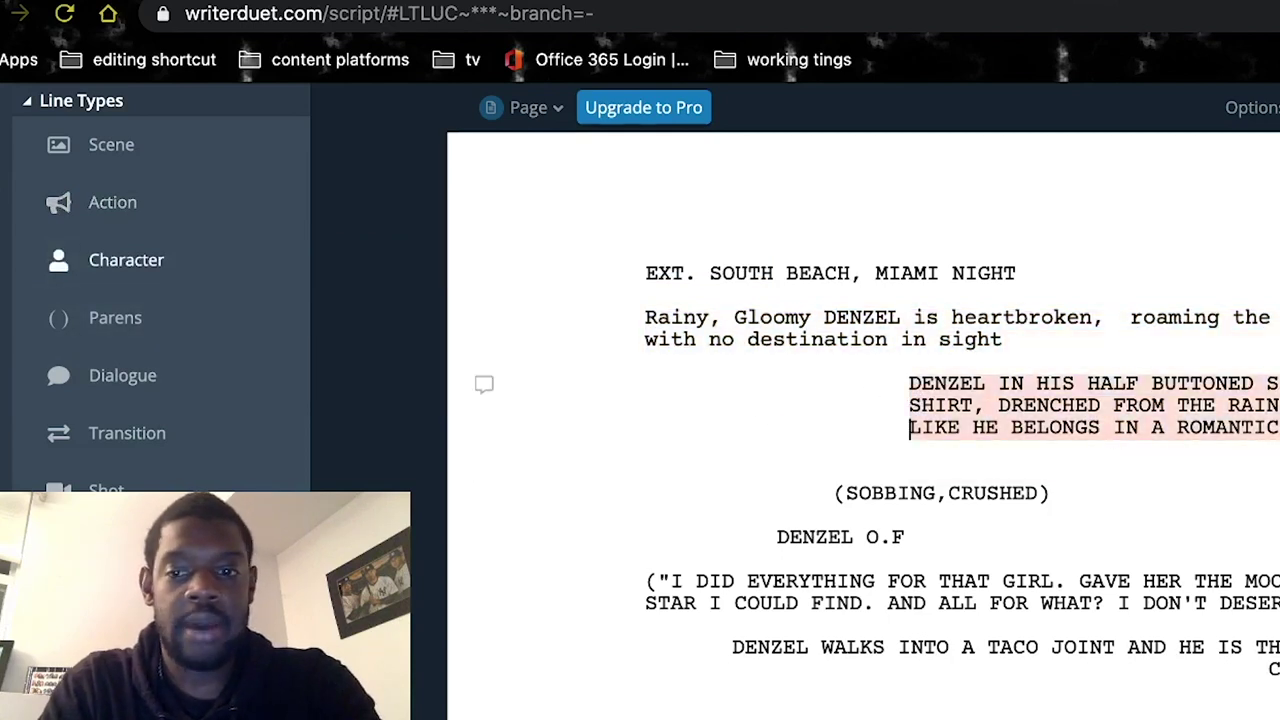
{"action": "left_click_drag", "start_coordinate": [1224, 418], "coordinate": [877, 366]}
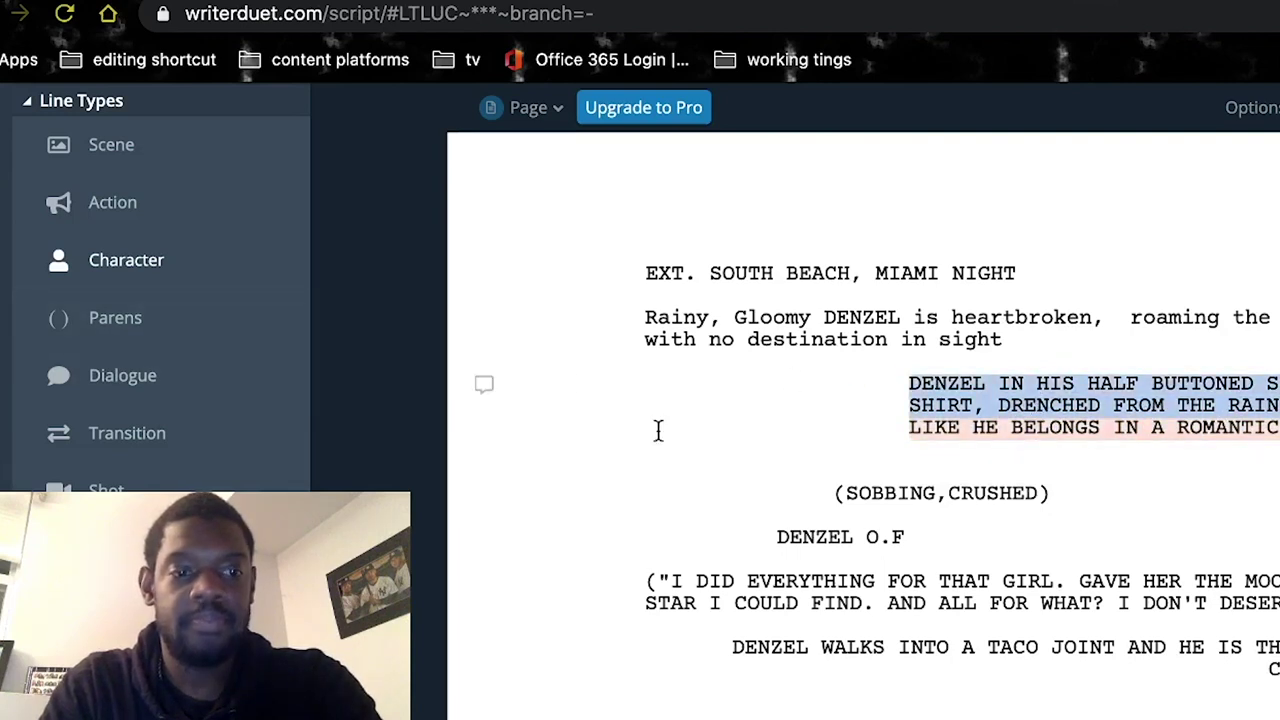
{"action": "left_click", "coordinate": [158, 322]}
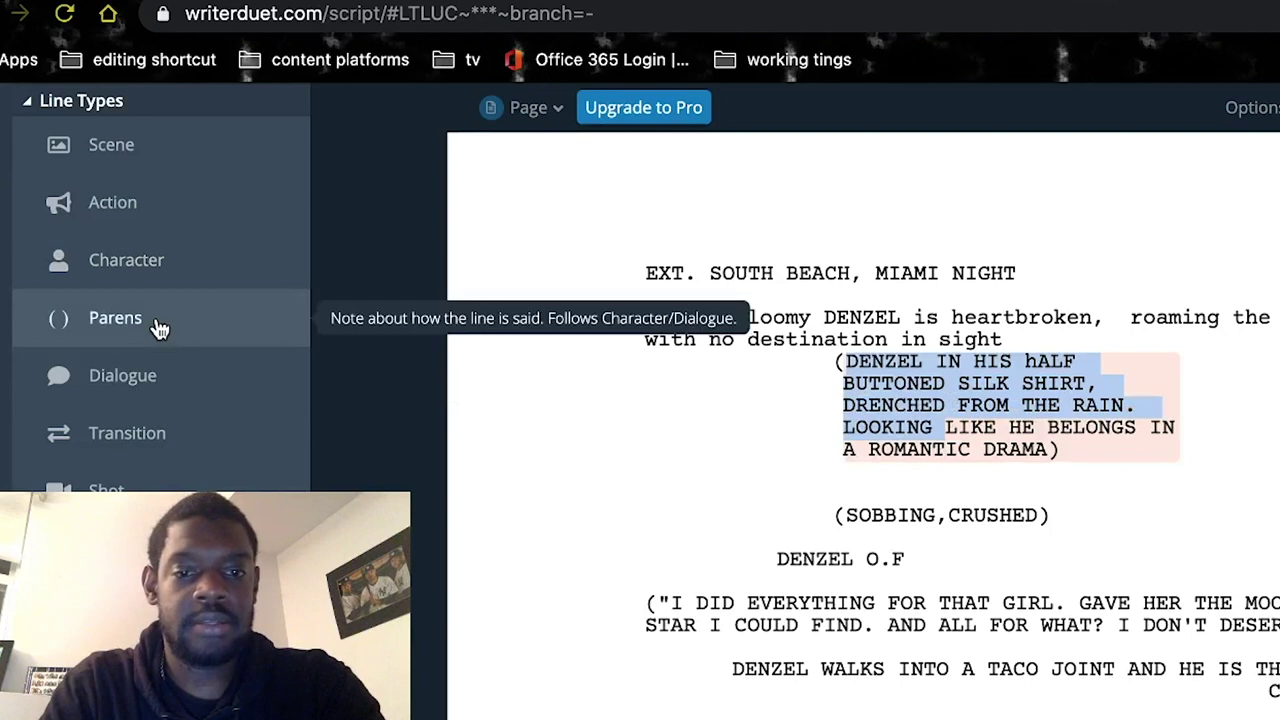
{"action": "left_click", "coordinate": [153, 272]}
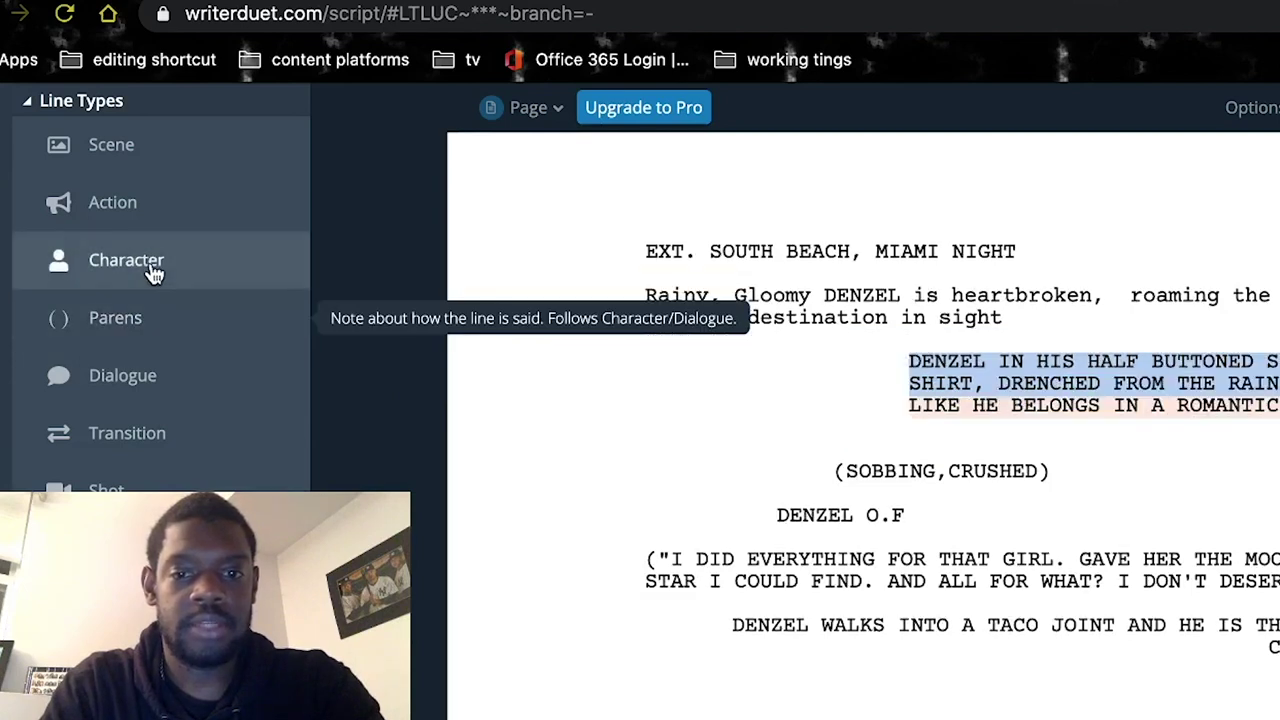
{"action": "left_click", "coordinate": [557, 451]}
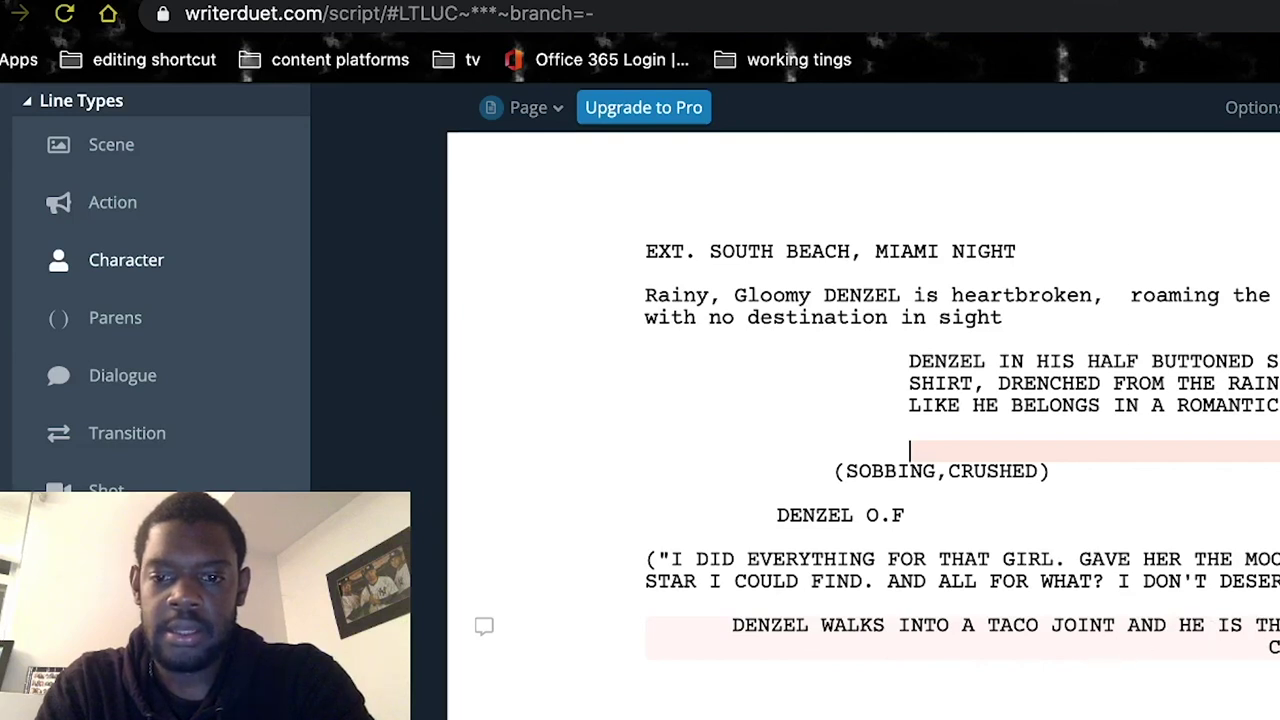
- Insert "CUT TO" at the start of the "DENZEL WALKS INTO A TACO JOINT" transition line
{"action": "left_click", "coordinate": [725, 646]}
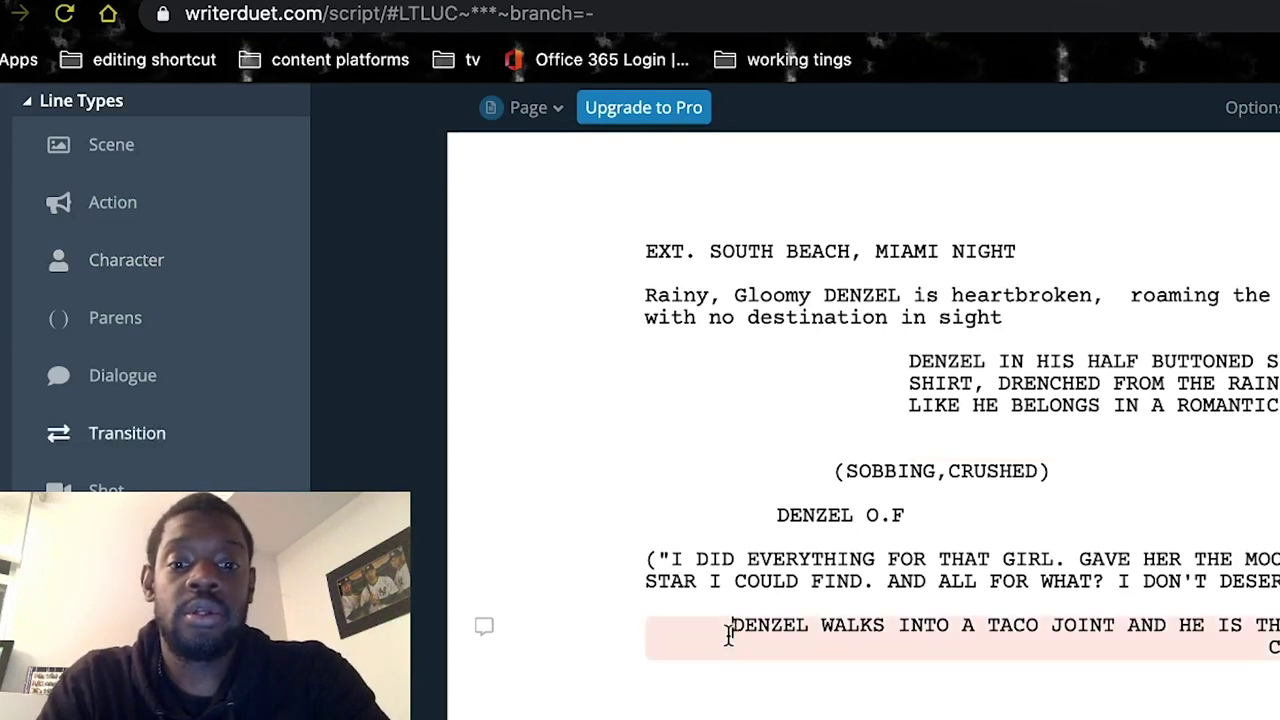
{"action": "type", "text": "CUT TO"}
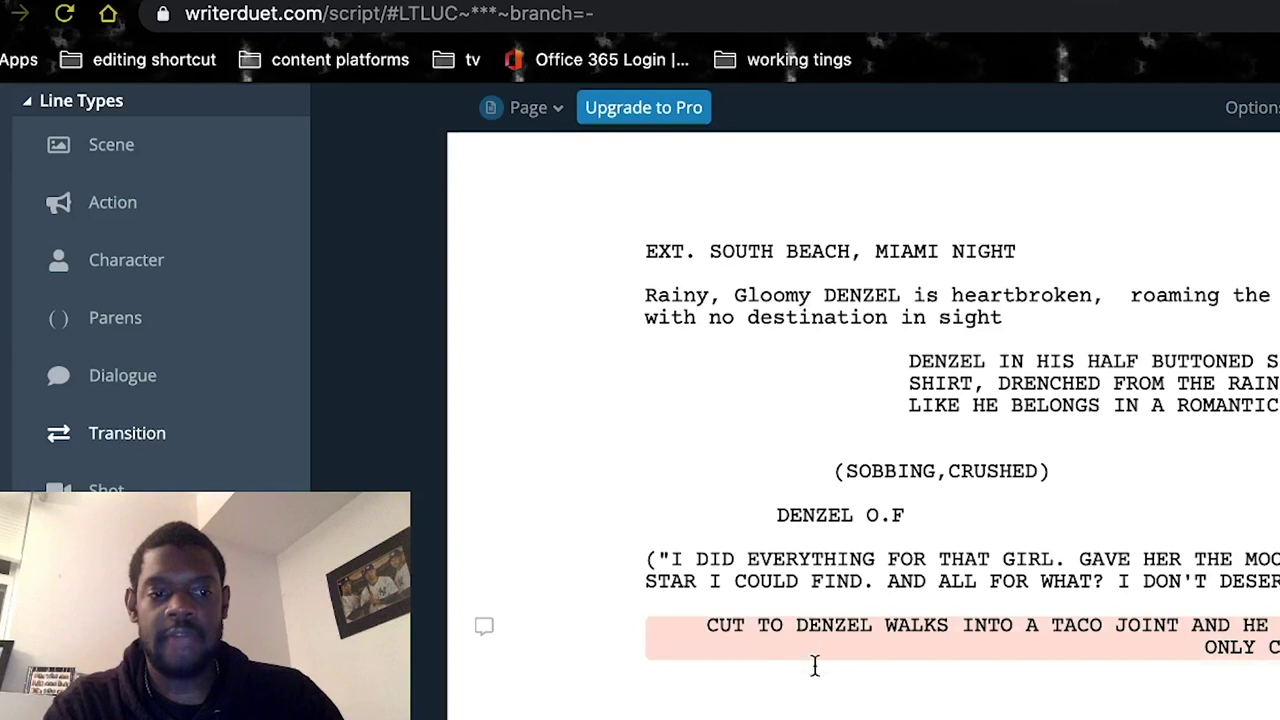
{"action": "left_click", "coordinate": [990, 660]}
{"action": "key", "text": "Return"}
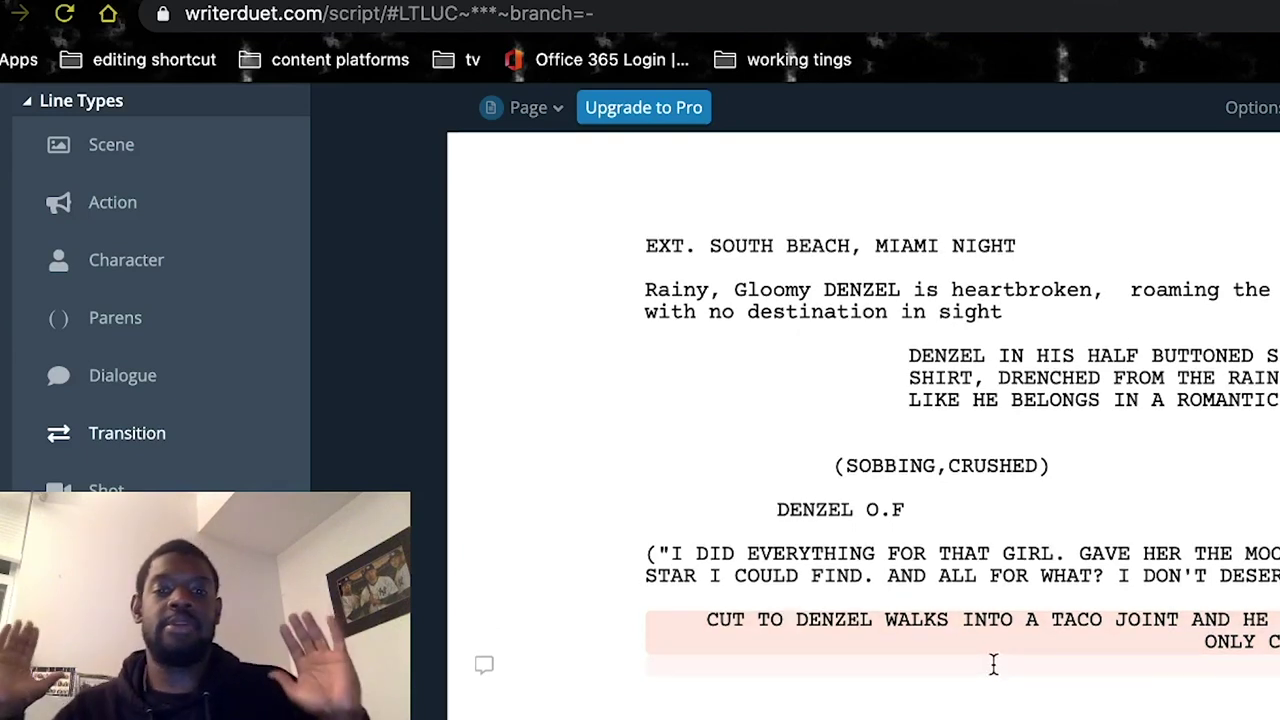